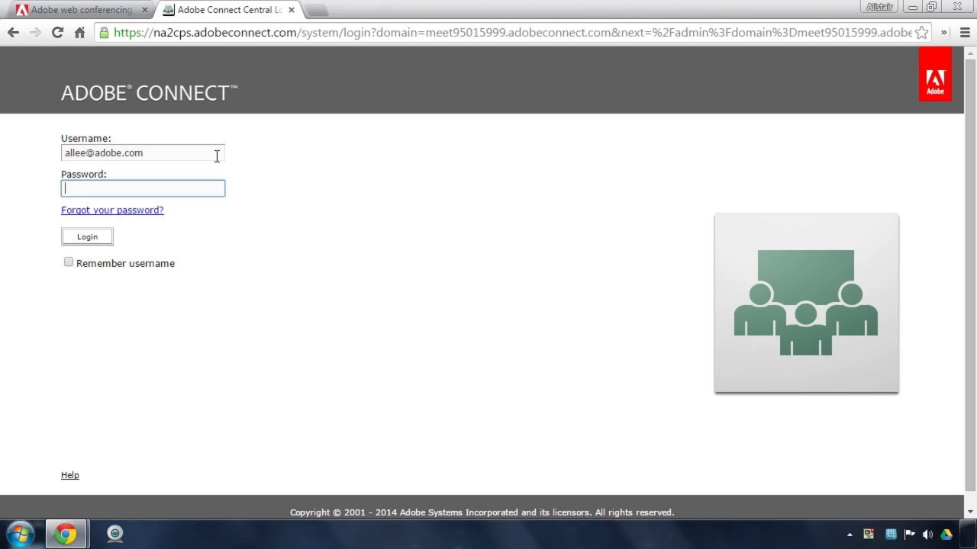
# Sign in to Connect Central and review My Home Page and its Adobe Connect Resources panels.
pyautogui.click(66, 237)
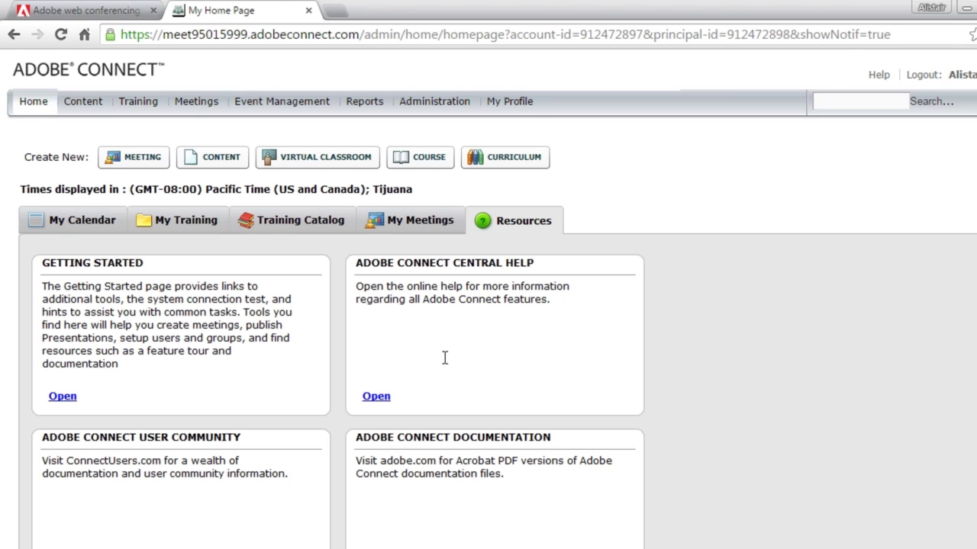
pyautogui.scroll(-1, 442, 356)
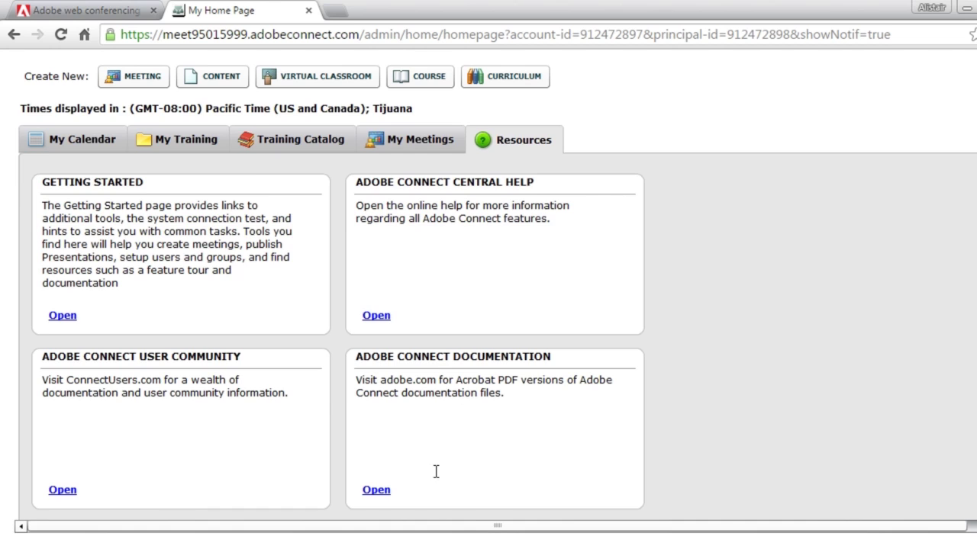
pyautogui.scroll(1, 436, 470)
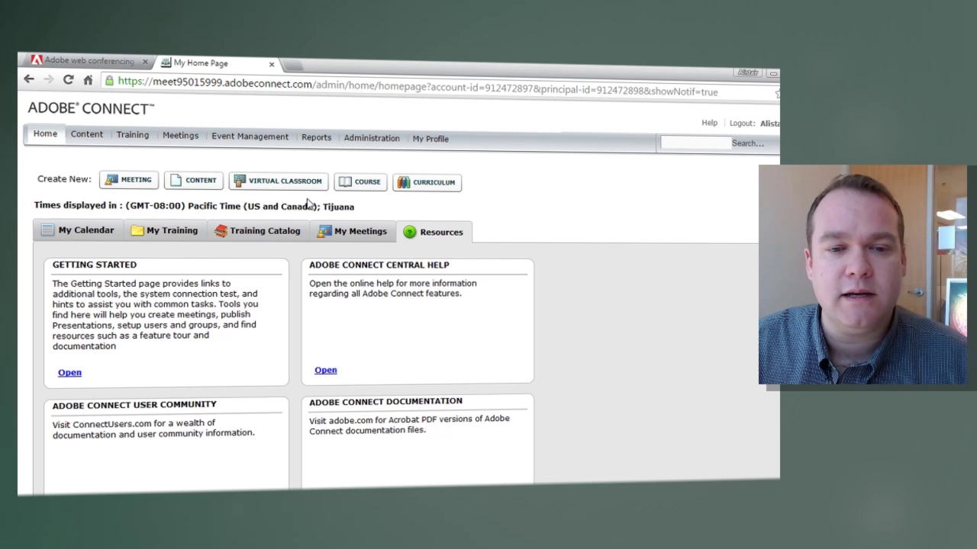
# Go to the Meetings area to show your personal Meeting List.
pyautogui.click(180, 135)
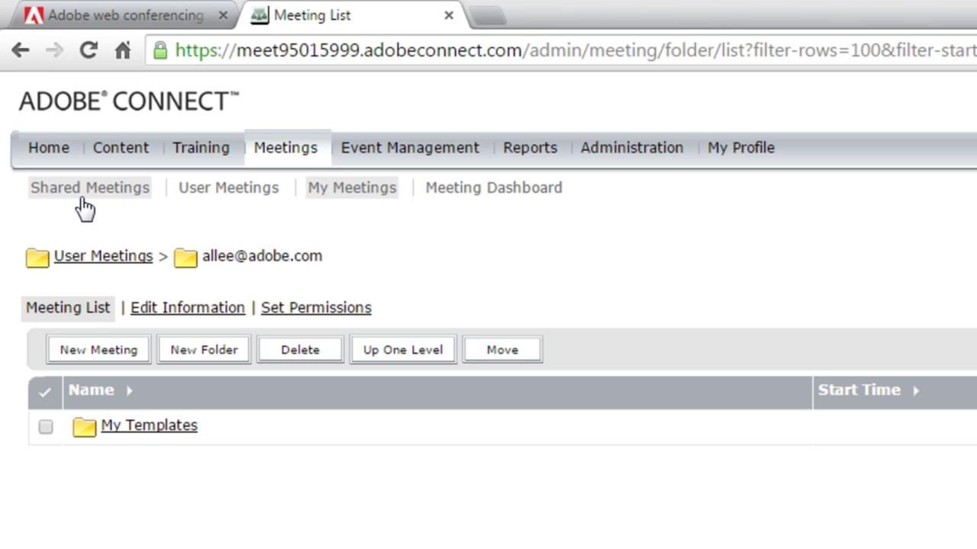
# Start a new meeting named 'My First Meeting' and enter its custom room URL.
pyautogui.click(91, 351)
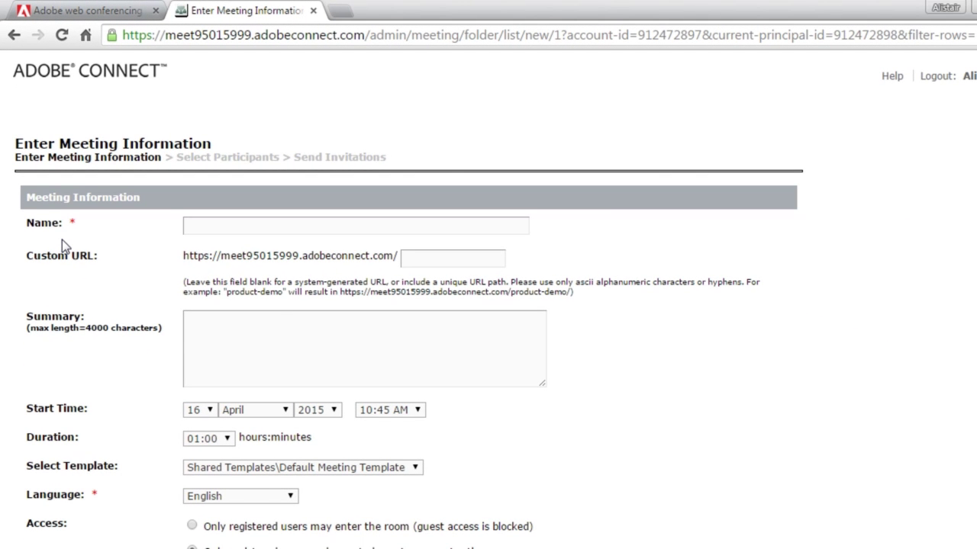
pyautogui.click(241, 226)
pyautogui.write('My First Meeting')
pyautogui.press('Tab')
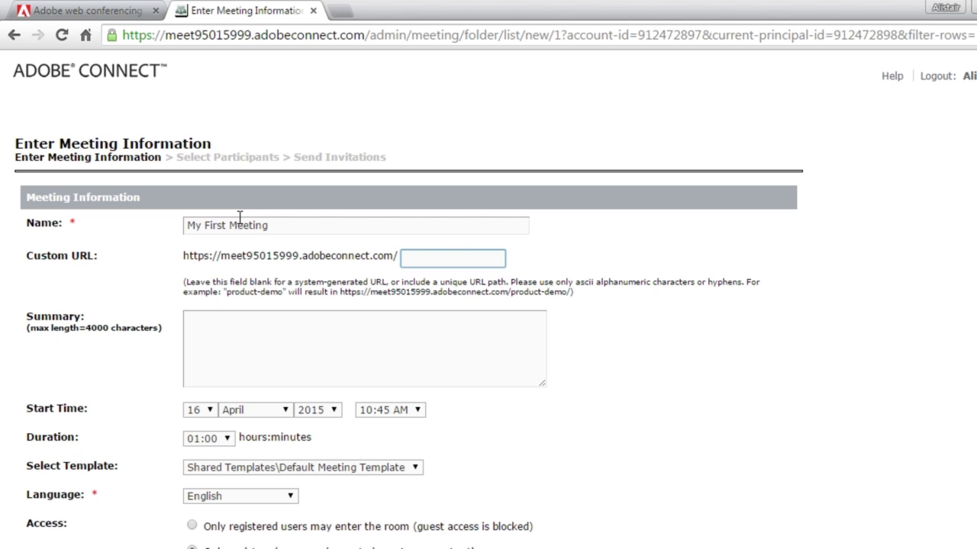
# Finish creating the meeting, scheduled for 04/16/2015 10:45 AM lasting one hour.
pyautogui.moveTo(299, 229); pyautogui.dragTo(158, 226)
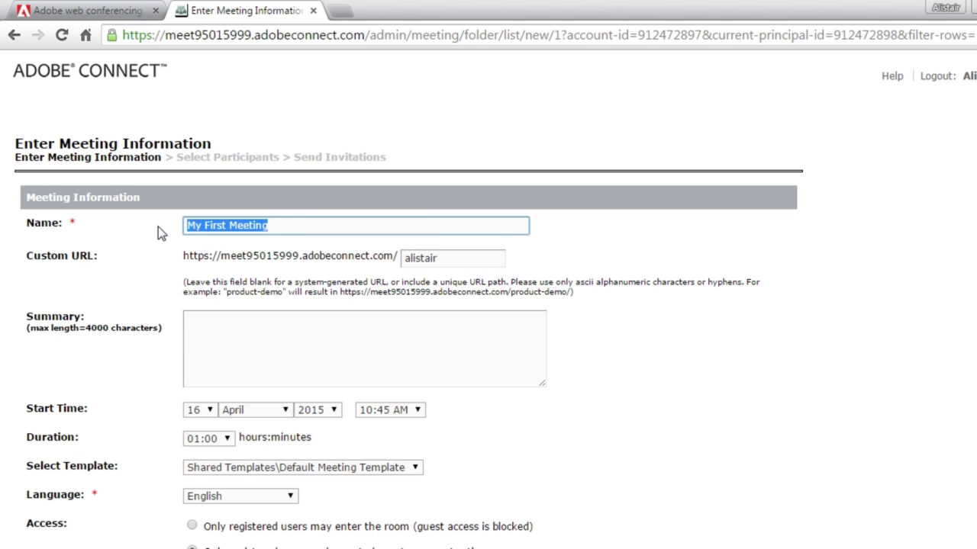
pyautogui.click(841, 324)
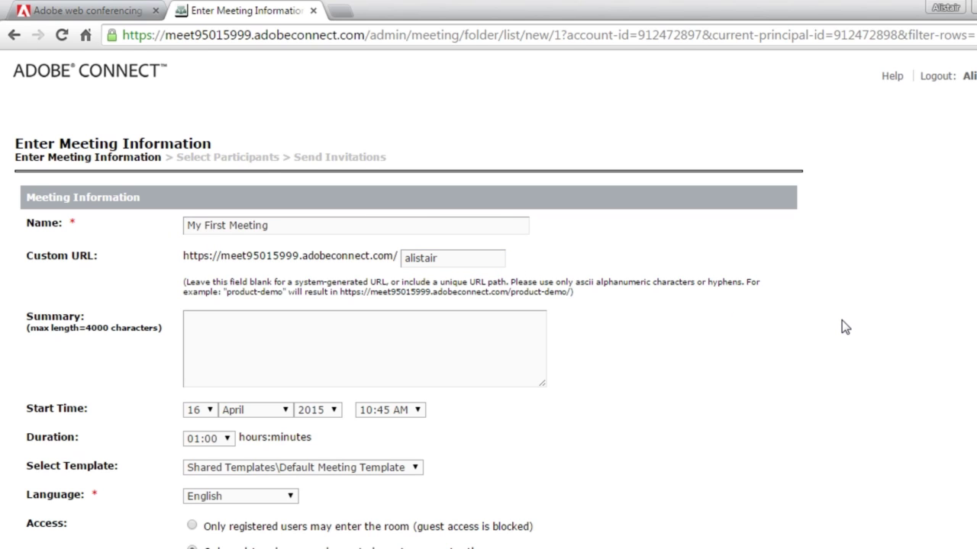
pyautogui.scroll(-2, 843, 326)
pyautogui.scroll(-3, 843, 326)
pyautogui.click(505, 511)
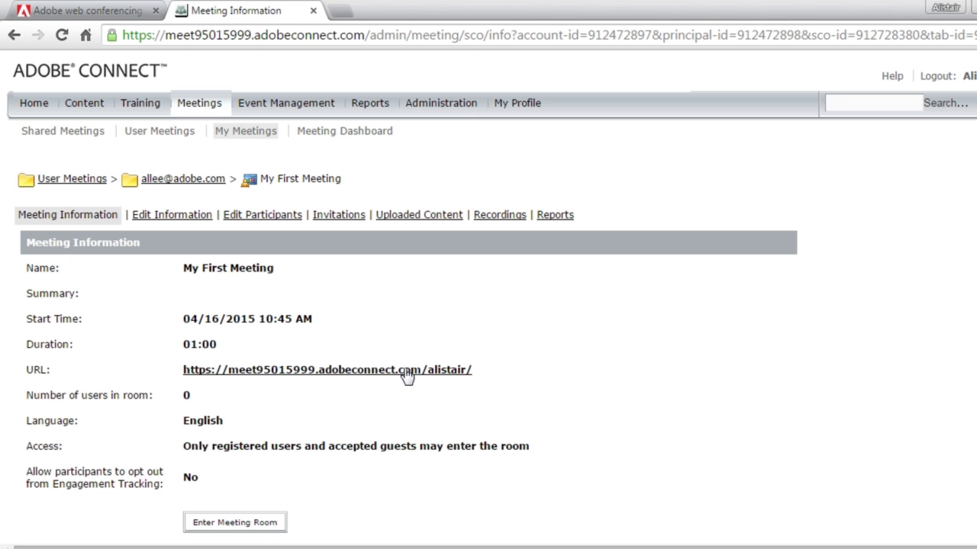
# Enter the My First Meeting room from its Meeting Information page.
pyautogui.click(251, 527)
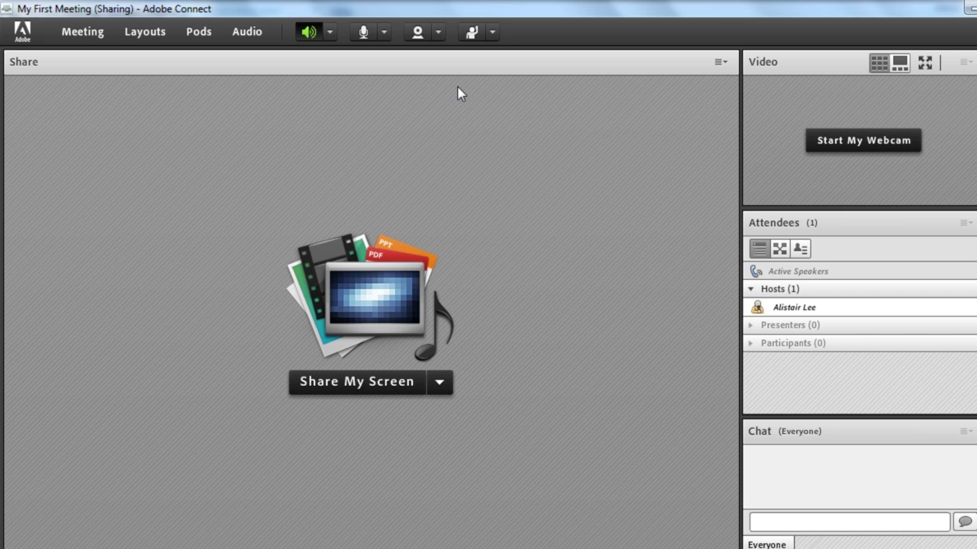
pyautogui.click(439, 384)
# Add a new Files 2 file share pod, enlarge it, and place it at the top-left of the Share area.
pyautogui.click(200, 31)
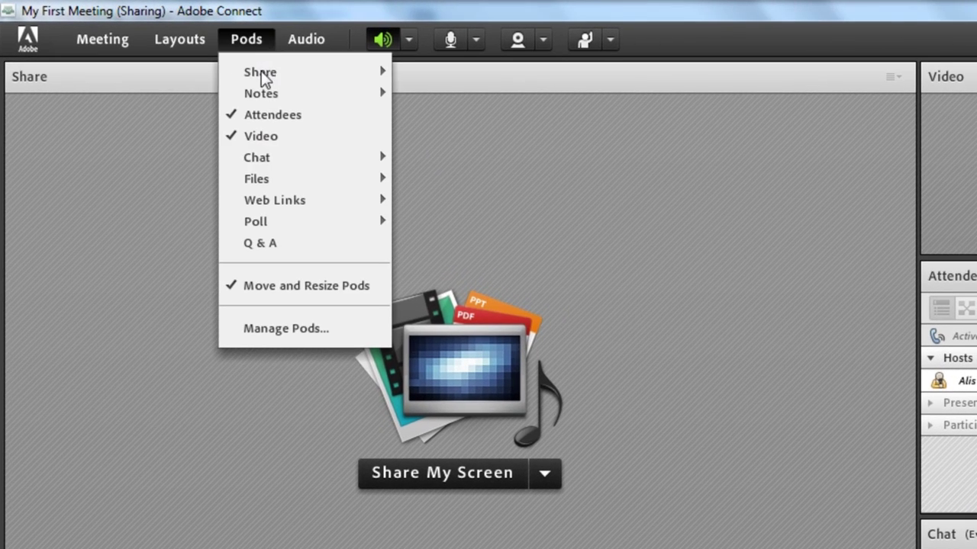
pyautogui.moveTo(290, 187)
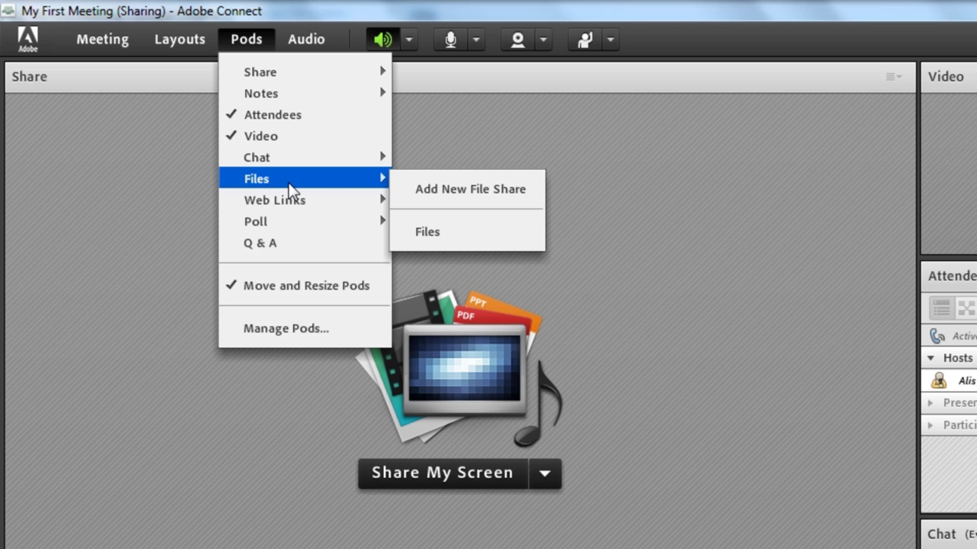
pyautogui.click(425, 189)
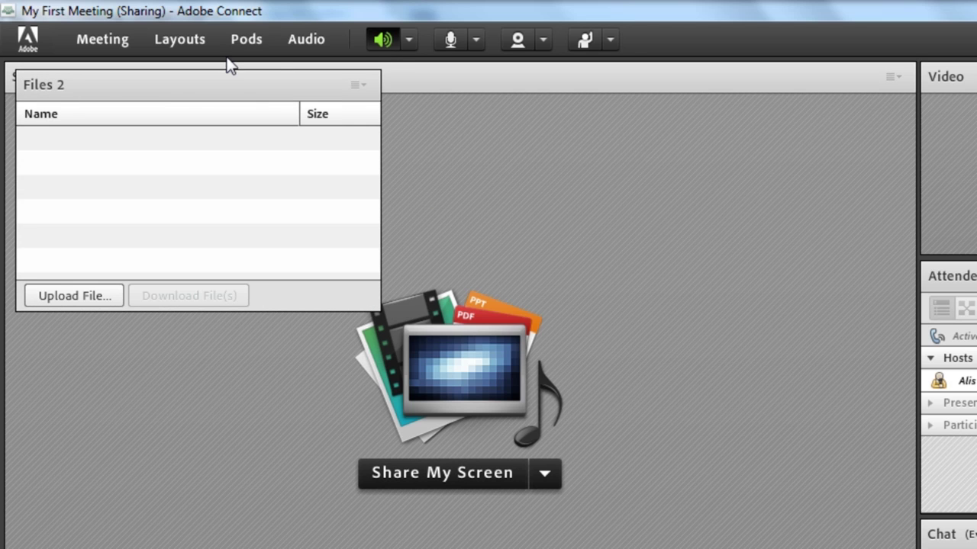
pyautogui.moveTo(183, 87); pyautogui.dragTo(420, 146)
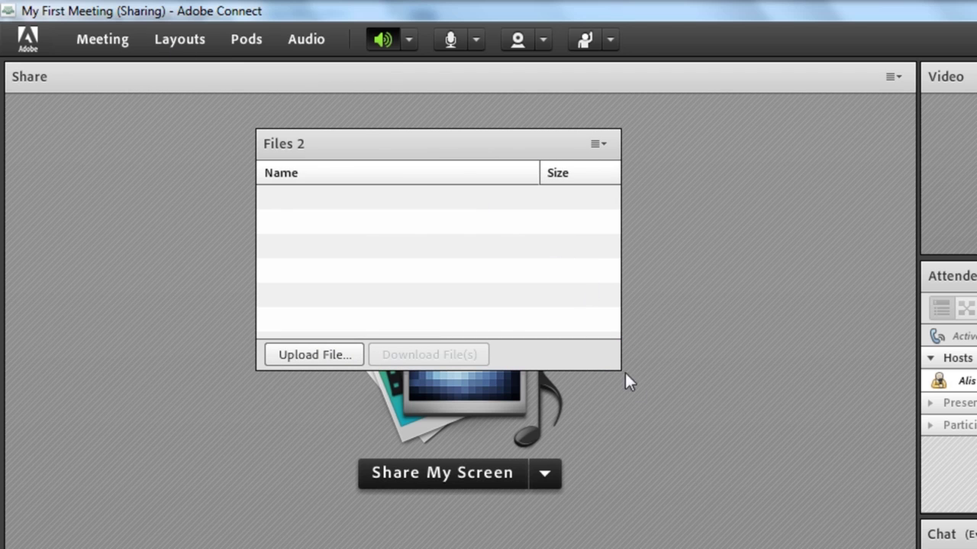
pyautogui.moveTo(618, 366); pyautogui.dragTo(784, 473)
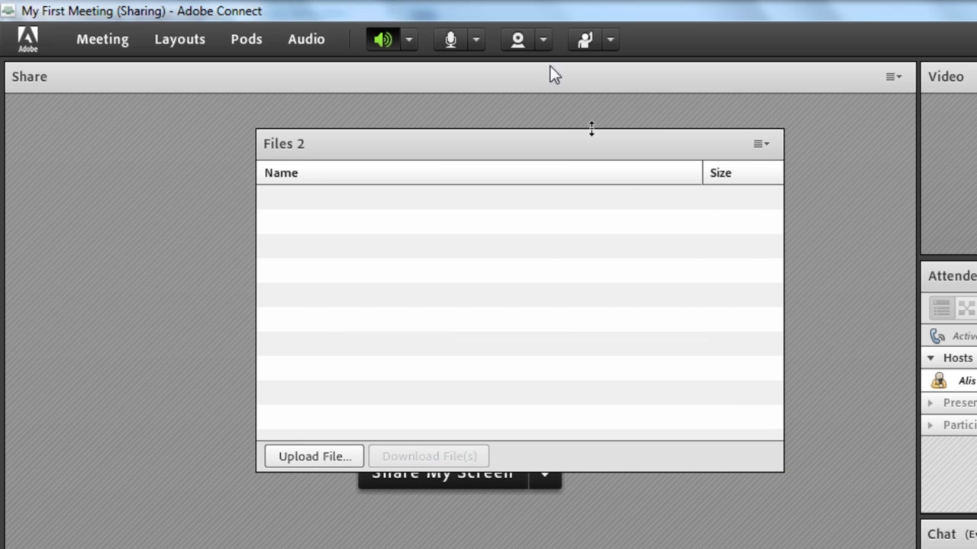
pyautogui.moveTo(538, 150); pyautogui.dragTo(283, 122)
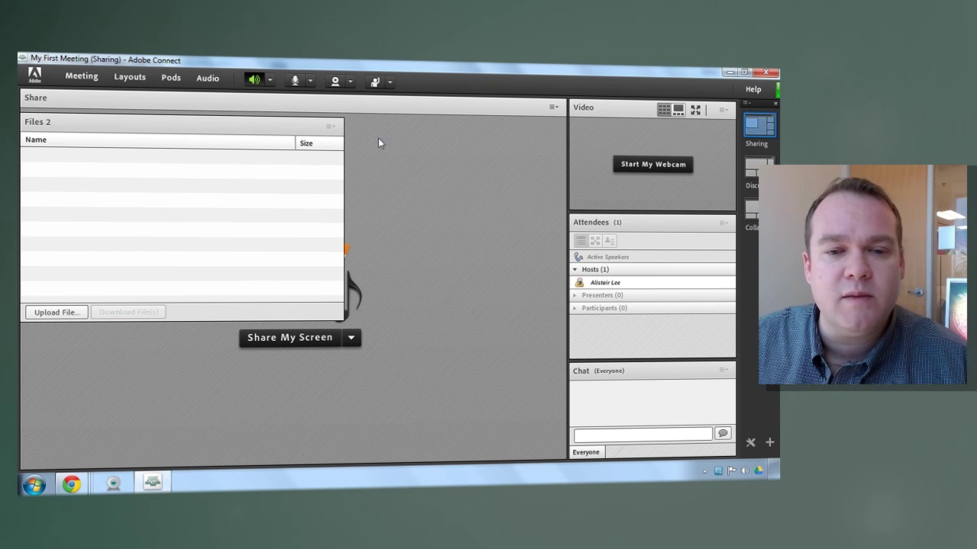
# Dock the Video, Attendees and Chat pods in a column down the left side.
pyautogui.moveTo(599, 114); pyautogui.dragTo(31, 105)
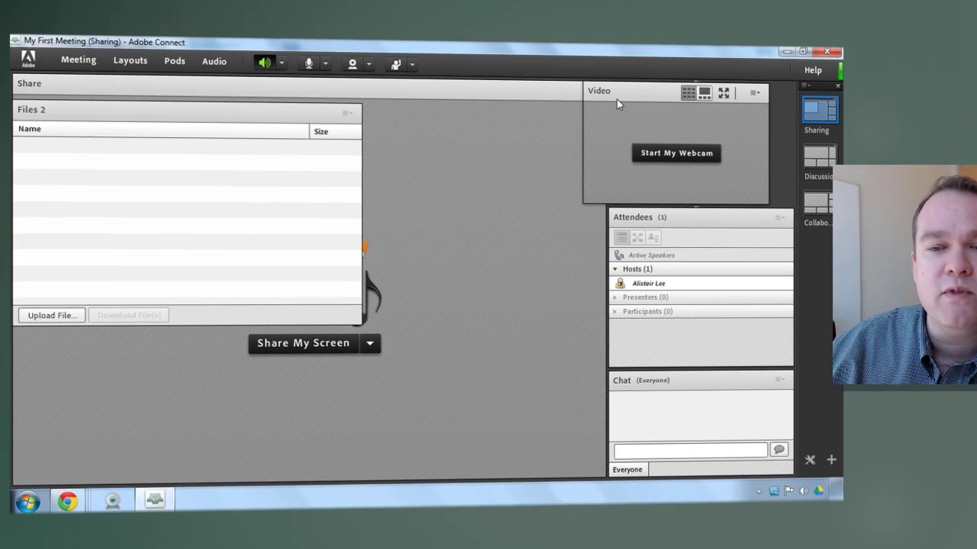
pyautogui.moveTo(667, 216); pyautogui.dragTo(76, 200)
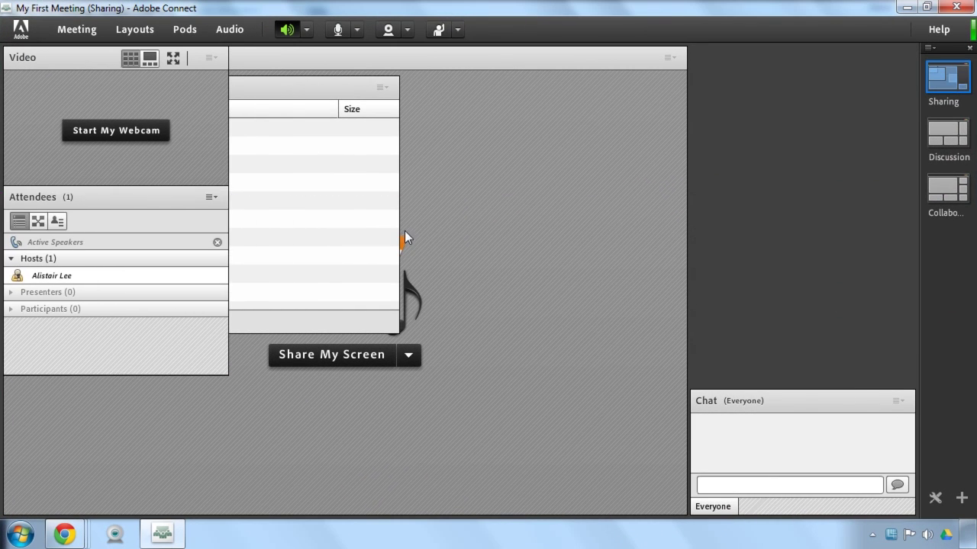
pyautogui.moveTo(803, 404); pyautogui.dragTo(98, 401)
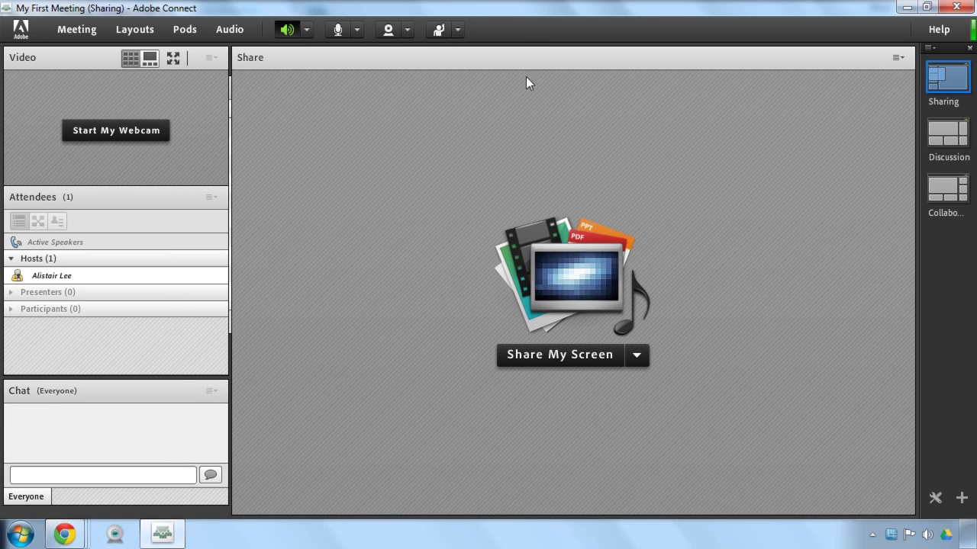
pyautogui.click(211, 58)
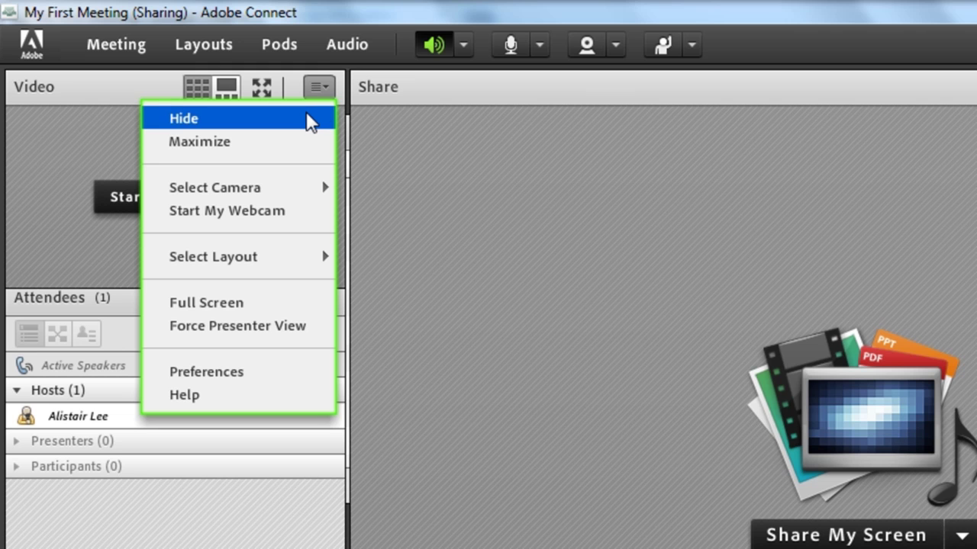
# Hide the Video pod and retitle the Files 2 pod 'A New name'.
pyautogui.click(309, 120)
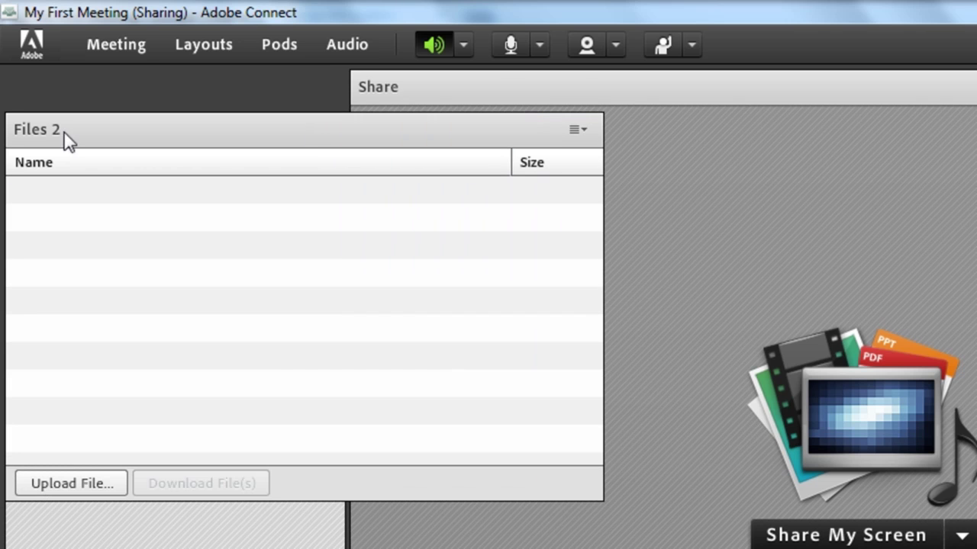
pyautogui.doubleClick(66, 131)
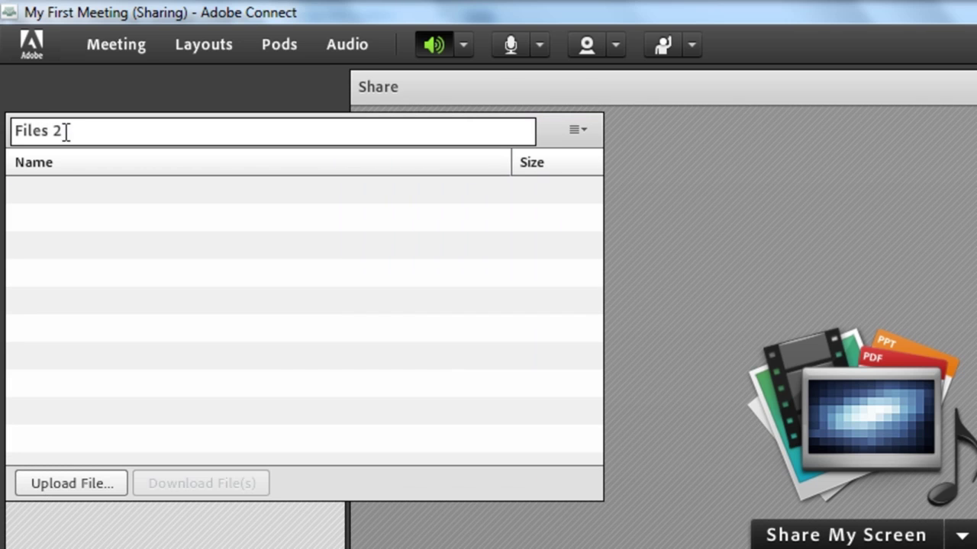
pyautogui.moveTo(79, 128); pyautogui.dragTo(4, 134)
pyautogui.write('A New name')
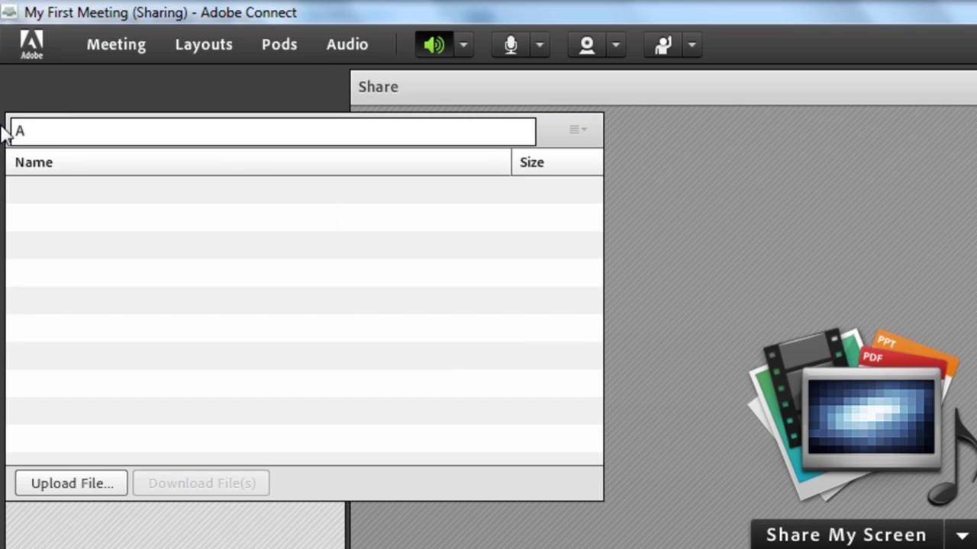
pyautogui.press('Return')
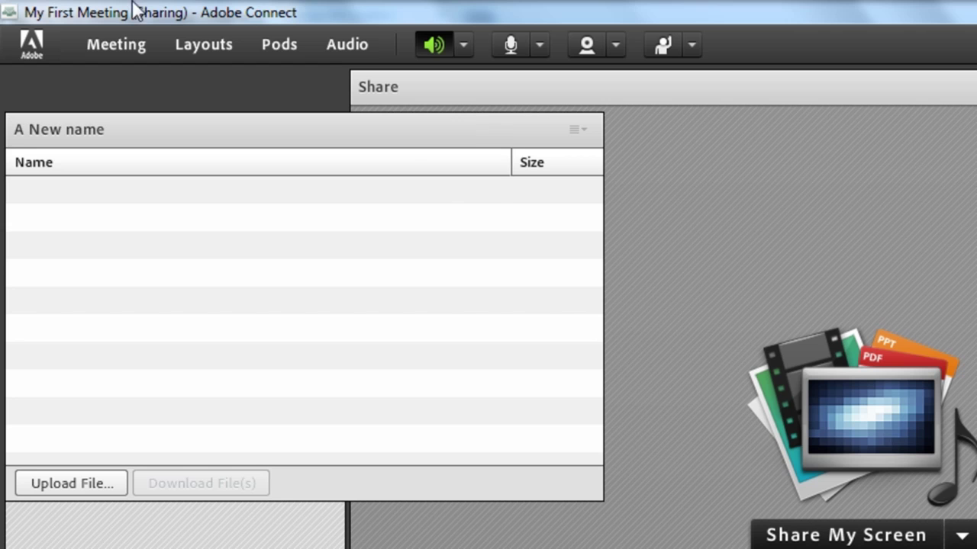
# Hide the 'A New name' files pod, then review the file share pods under Pods > Files.
pyautogui.click(574, 130)
pyautogui.click(568, 160)
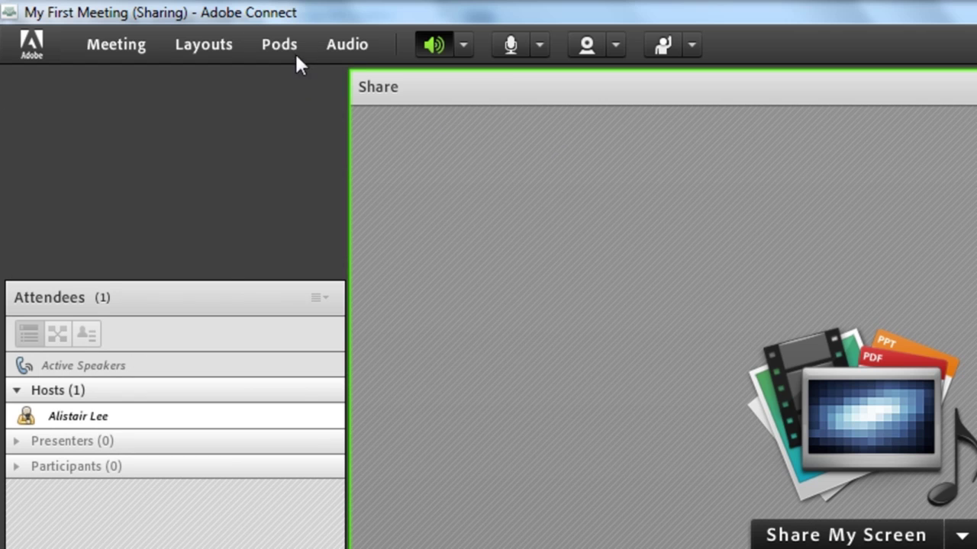
pyautogui.click(295, 53)
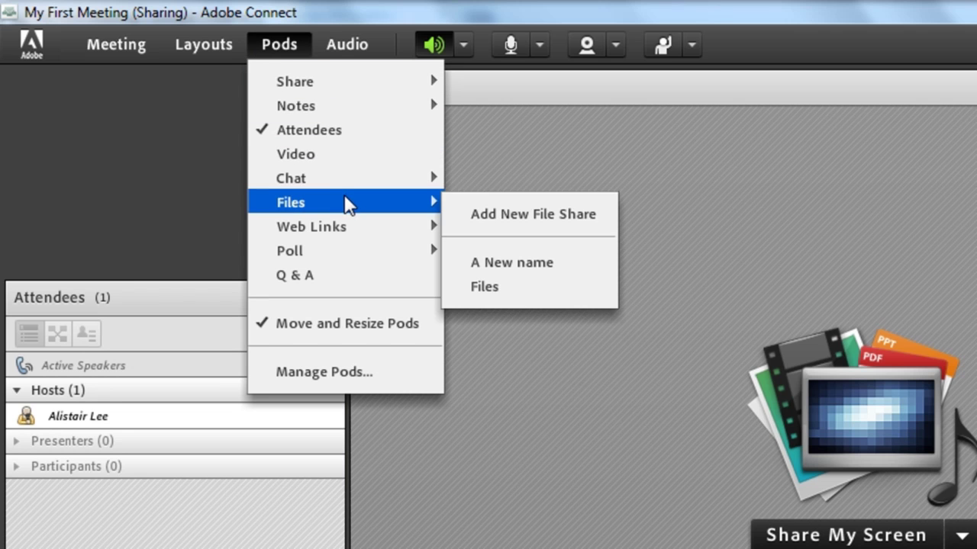
pyautogui.moveTo(432, 201)
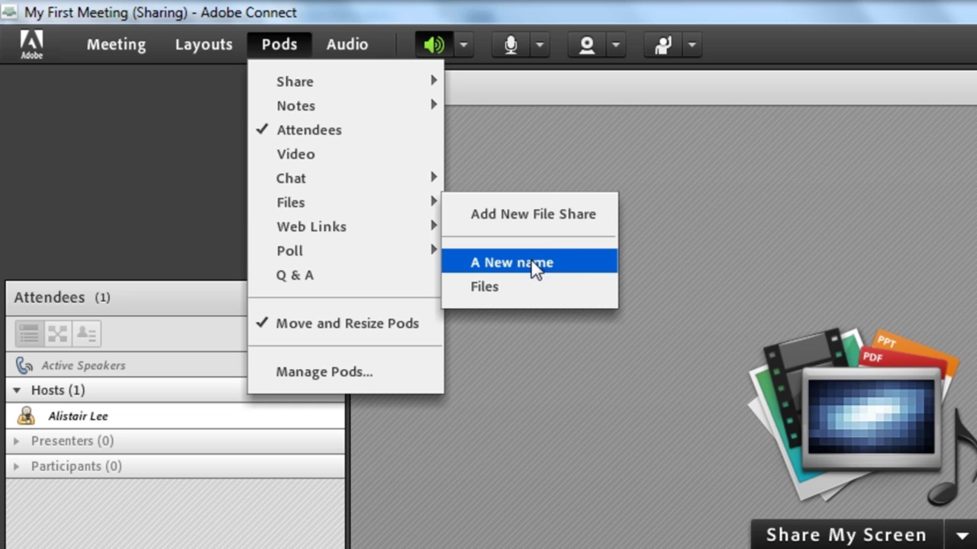
pyautogui.click(516, 218)
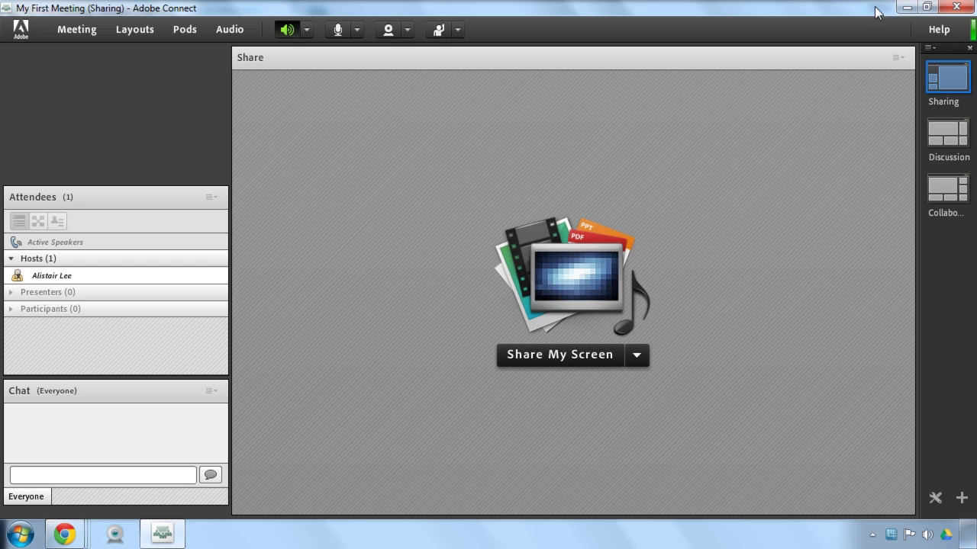
pyautogui.moveTo(939, 89)
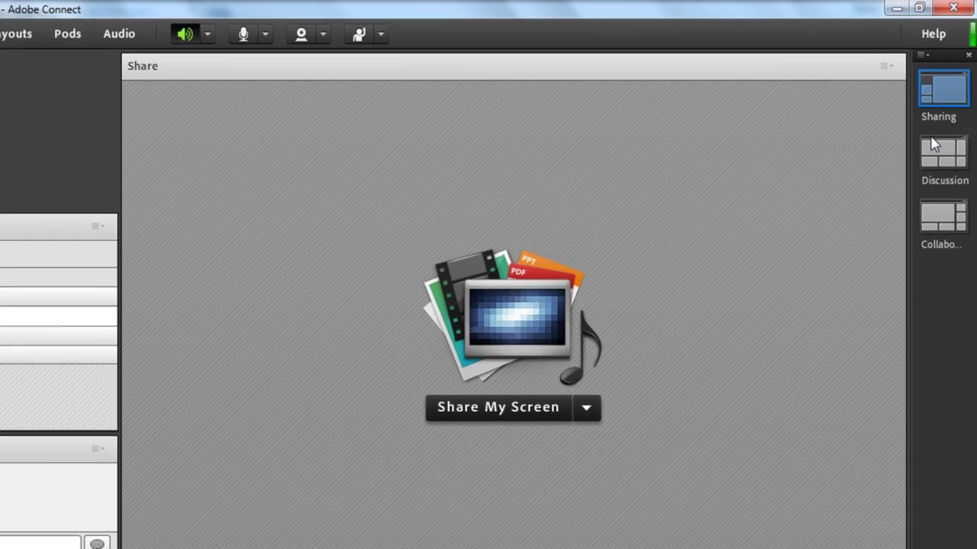
pyautogui.moveTo(936, 122)
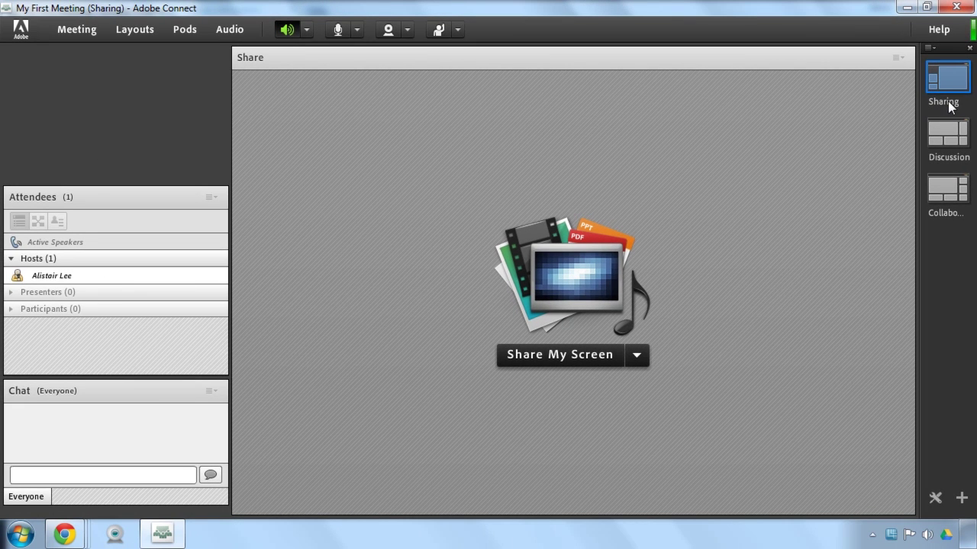
# Preview the Discussion and Collaboration layouts, then permanently delete the Collaboration layout.
pyautogui.click(939, 137)
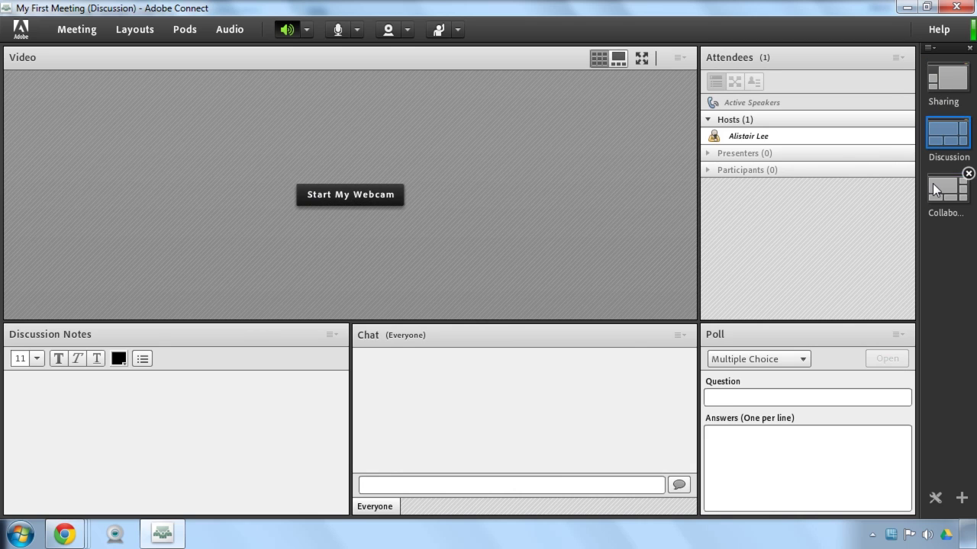
pyautogui.click(932, 183)
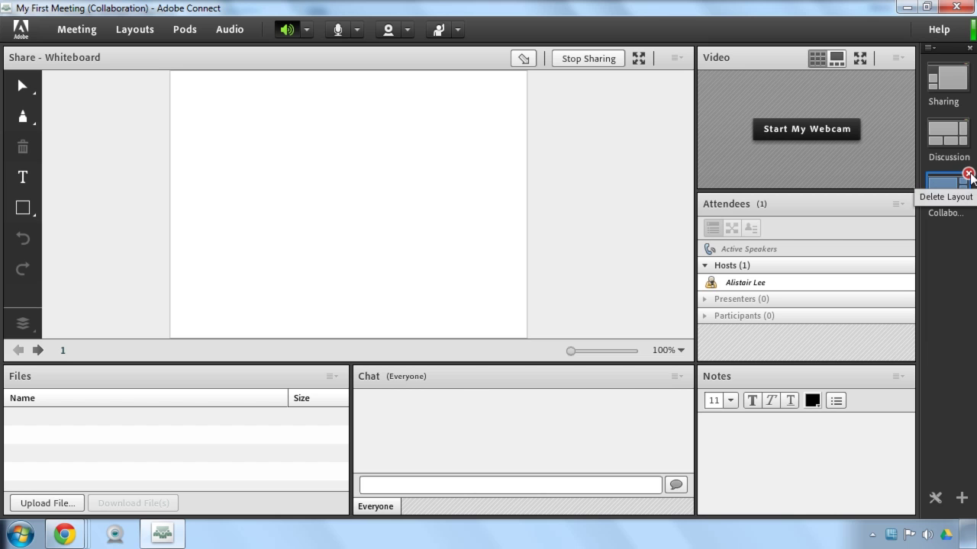
pyautogui.click(967, 174)
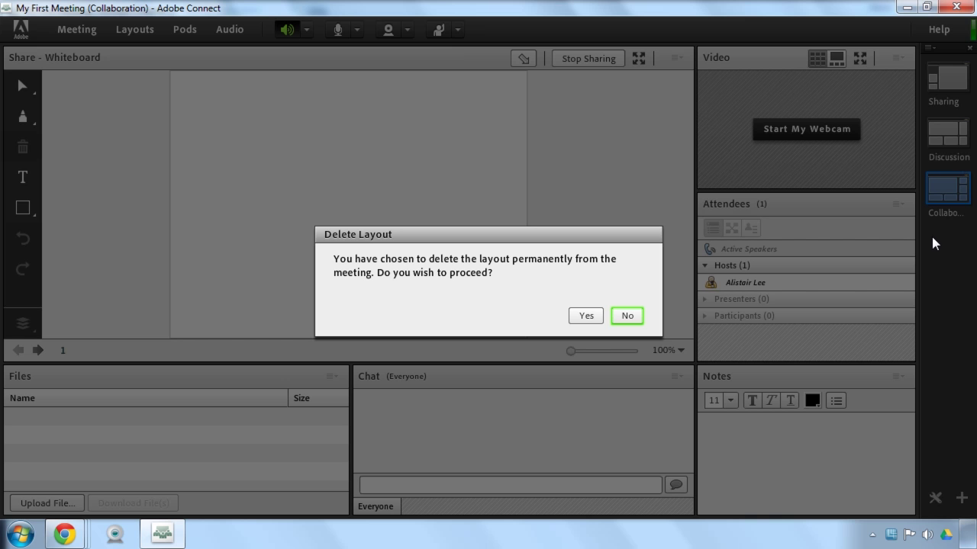
pyautogui.click(586, 316)
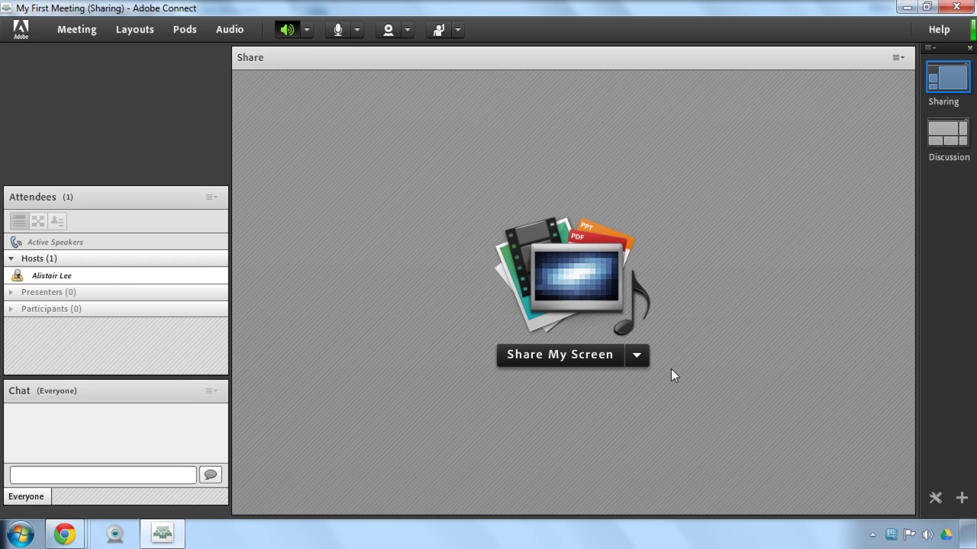
pyautogui.click(962, 499)
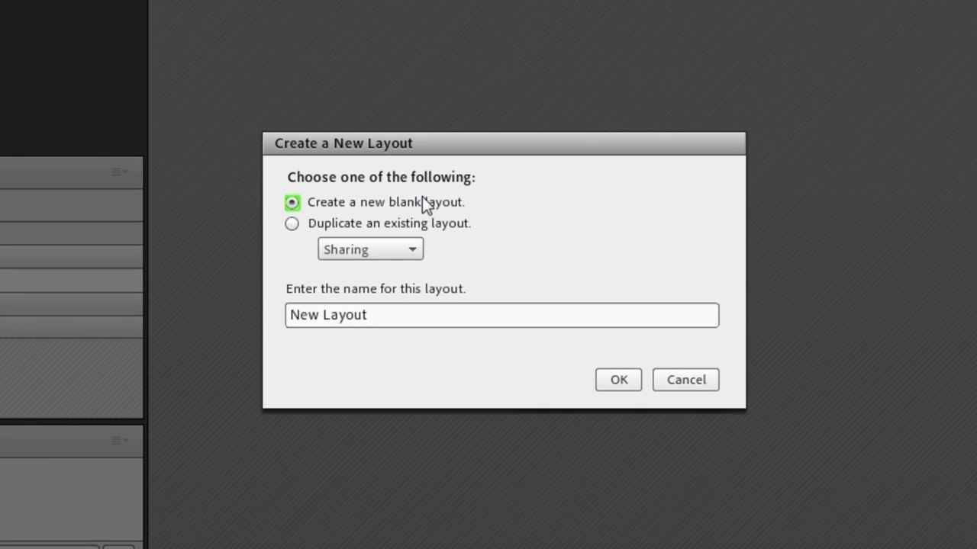
pyautogui.click(425, 223)
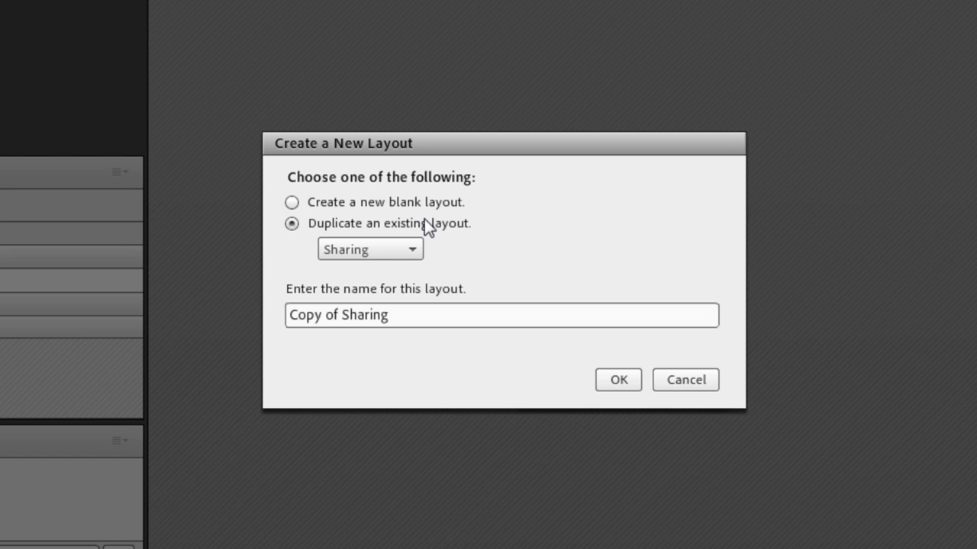
pyautogui.click(668, 380)
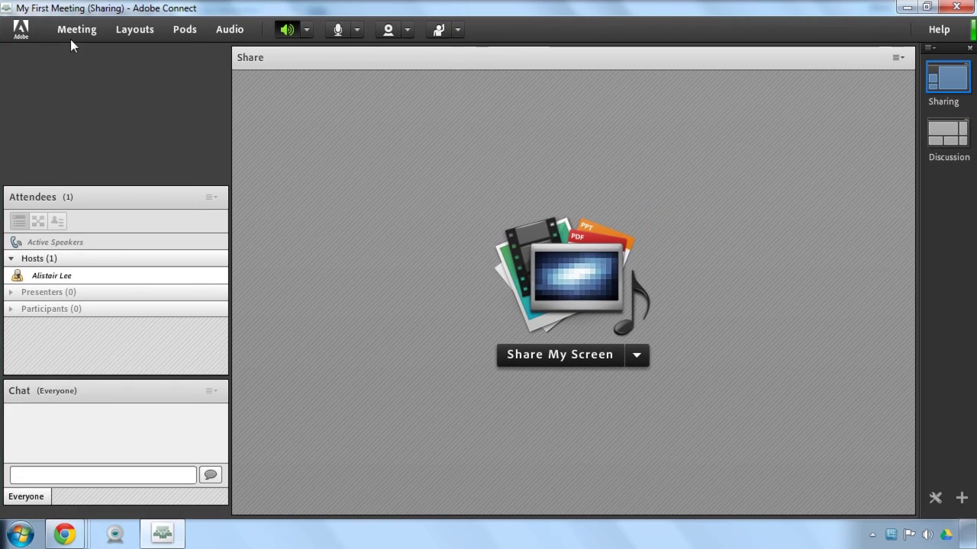
pyautogui.click(81, 76)
pyautogui.click(94, 118)
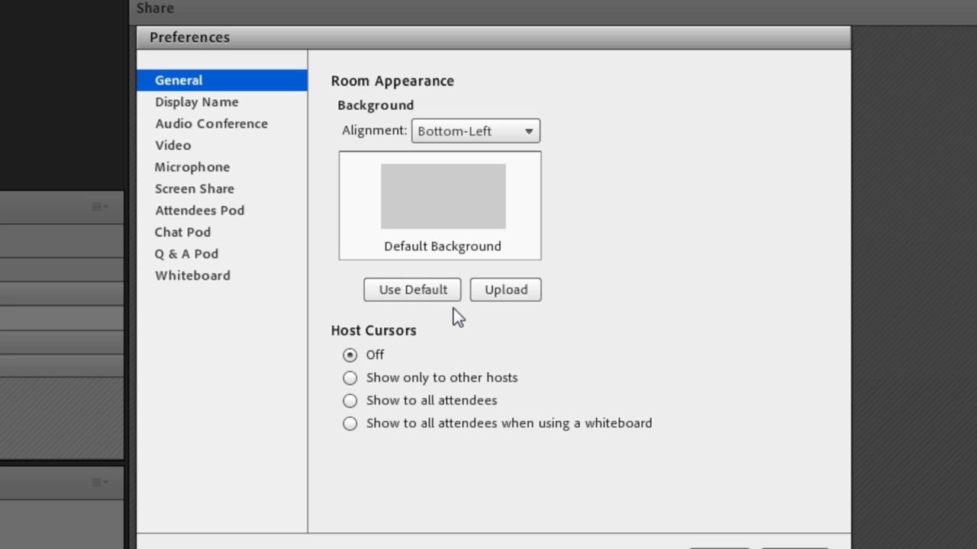
pyautogui.click(719, 548)
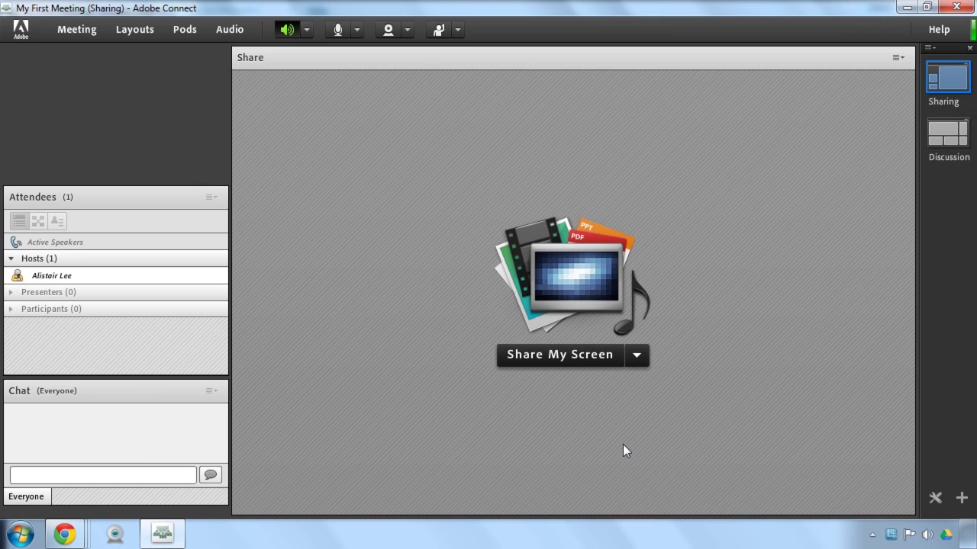
# Close the meeting room windows and open the Administration area's Account Summary.
pyautogui.click(958, 7)
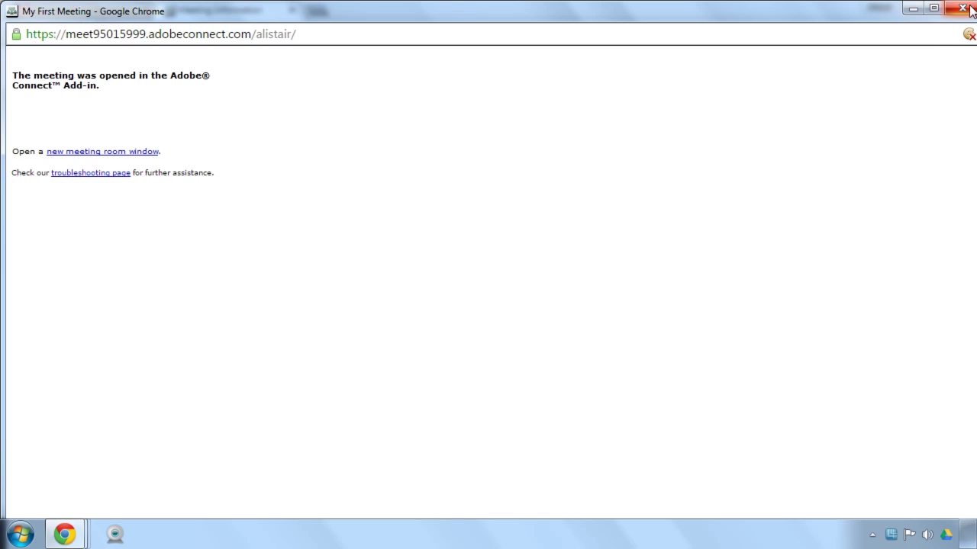
pyautogui.click(963, 7)
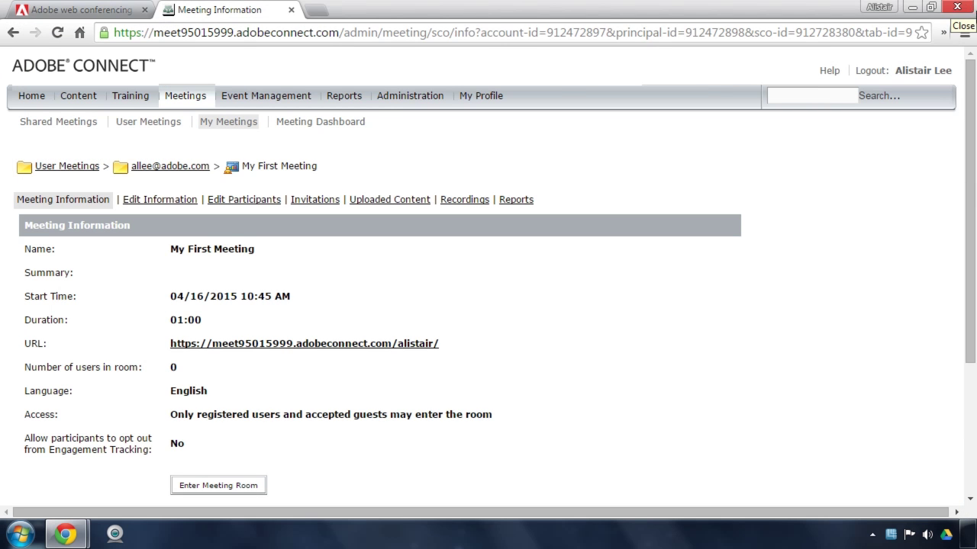
pyautogui.click(377, 102)
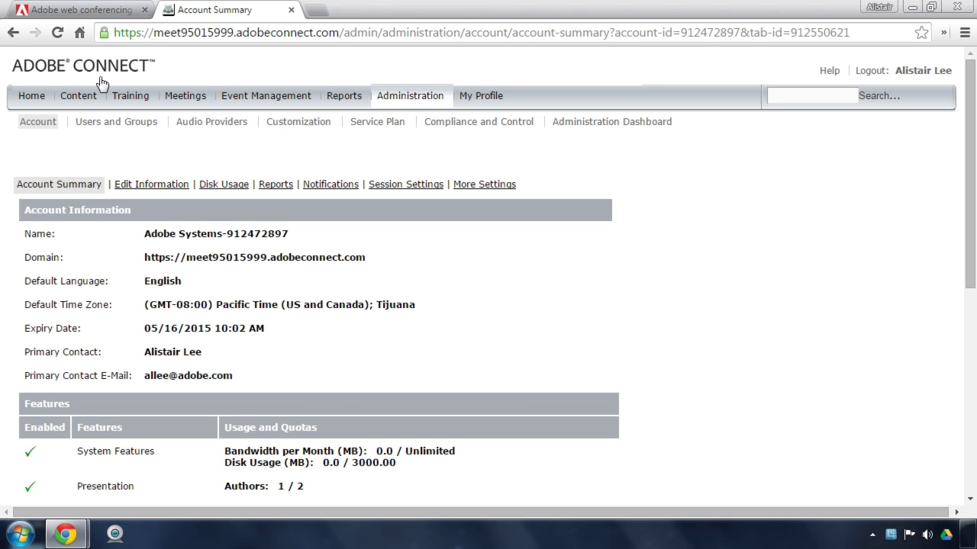
# Open Users and Groups, look at the Import page, and return to the users and groups list.
pyautogui.click(128, 131)
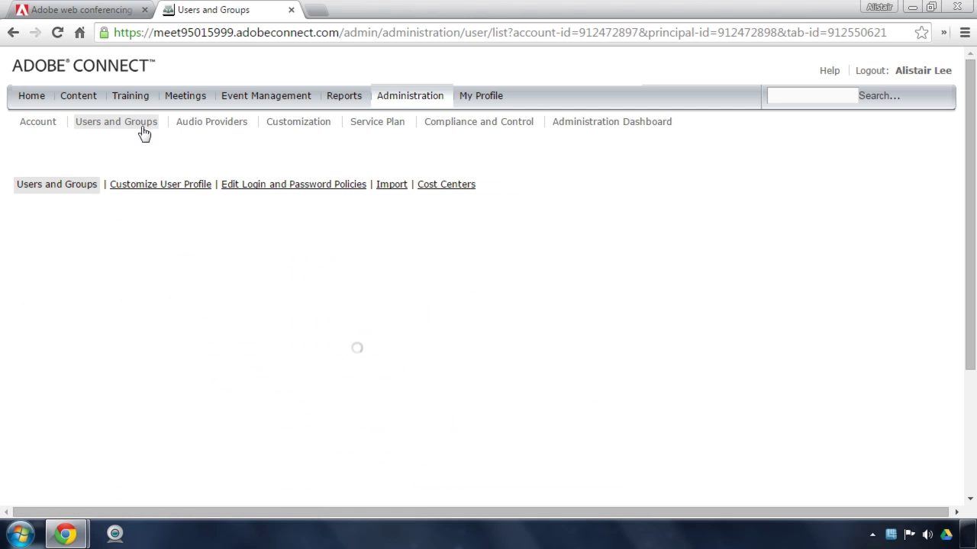
pyautogui.click(403, 184)
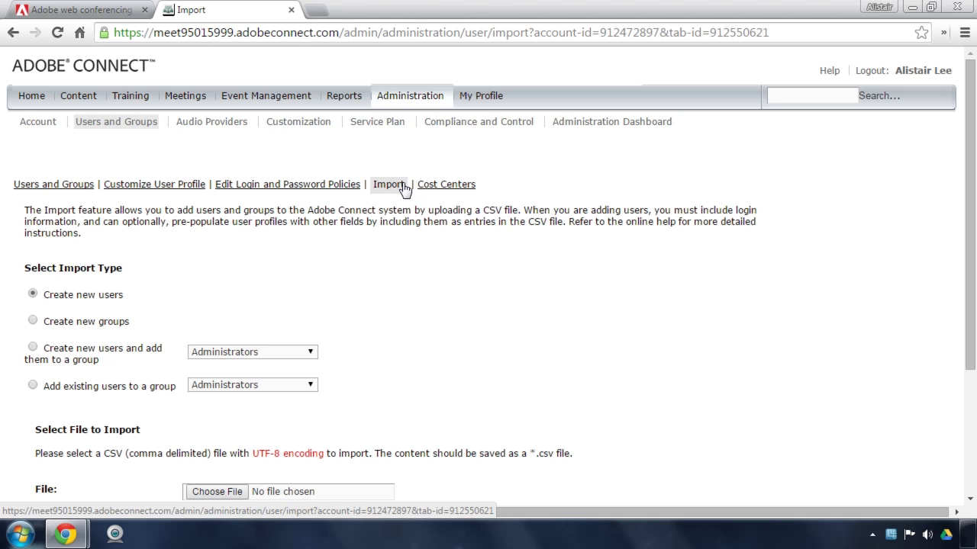
pyautogui.click(88, 187)
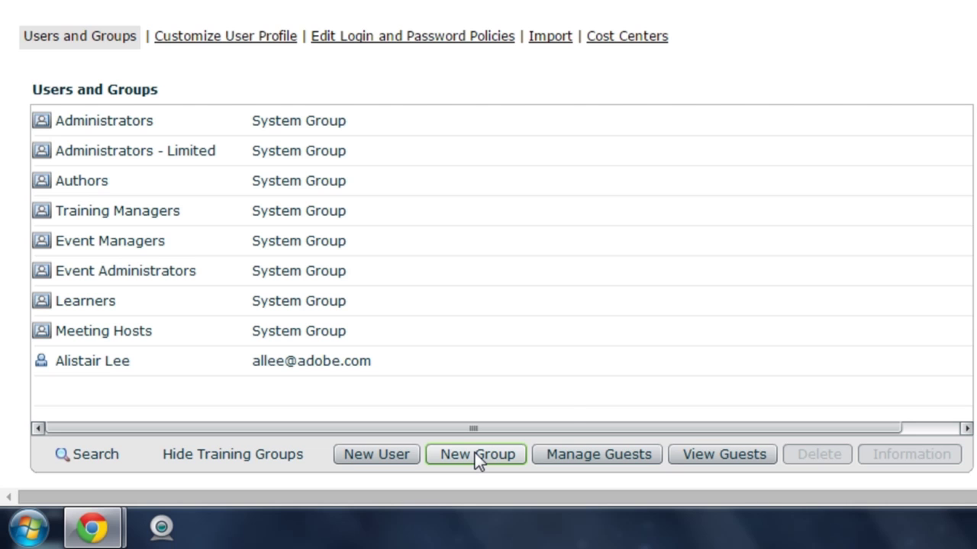
# Start a new user account and enter the user's first and last name.
pyautogui.click(475, 453)
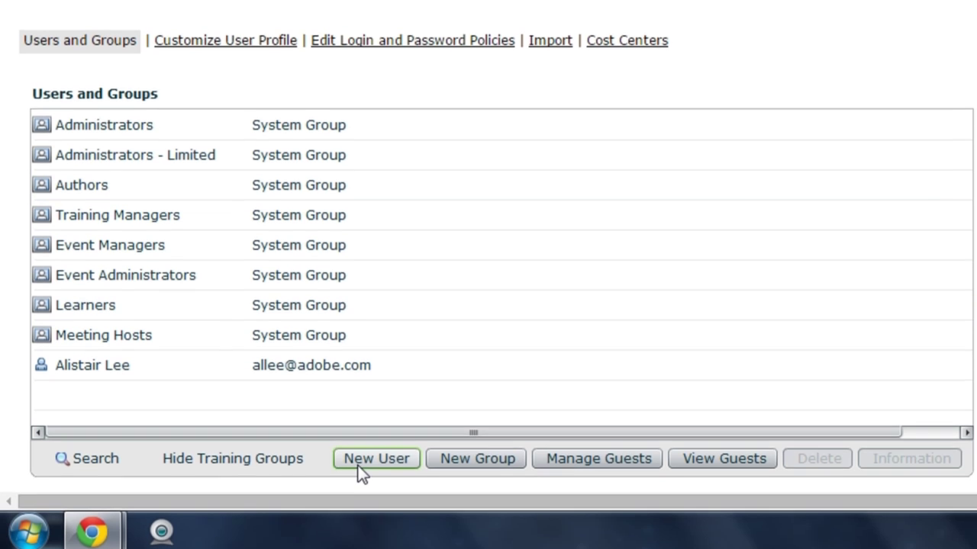
pyautogui.click(356, 458)
pyautogui.click(254, 141)
pyautogui.press('Tab')
# Enter the user's e-mail address and the same eight-character password in both password fields.
pyautogui.press('Tab')
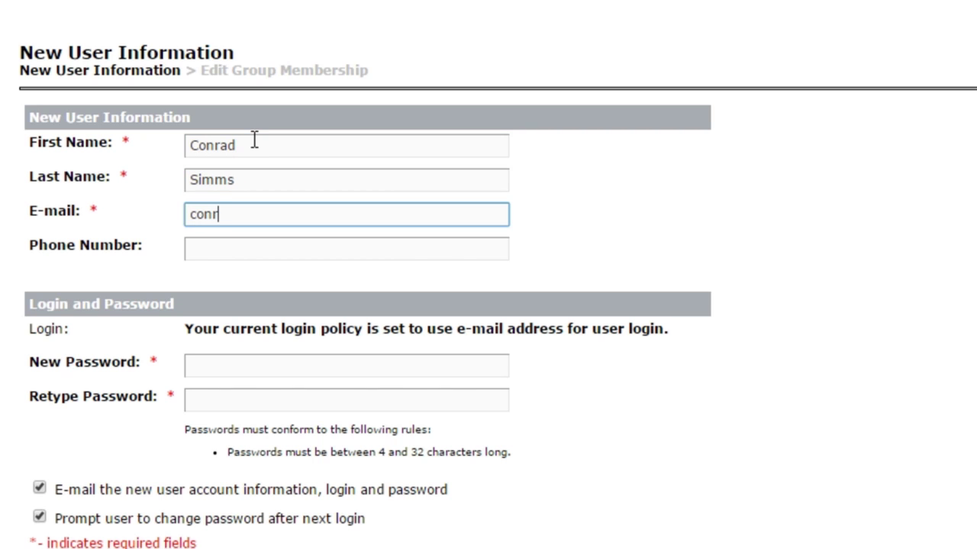
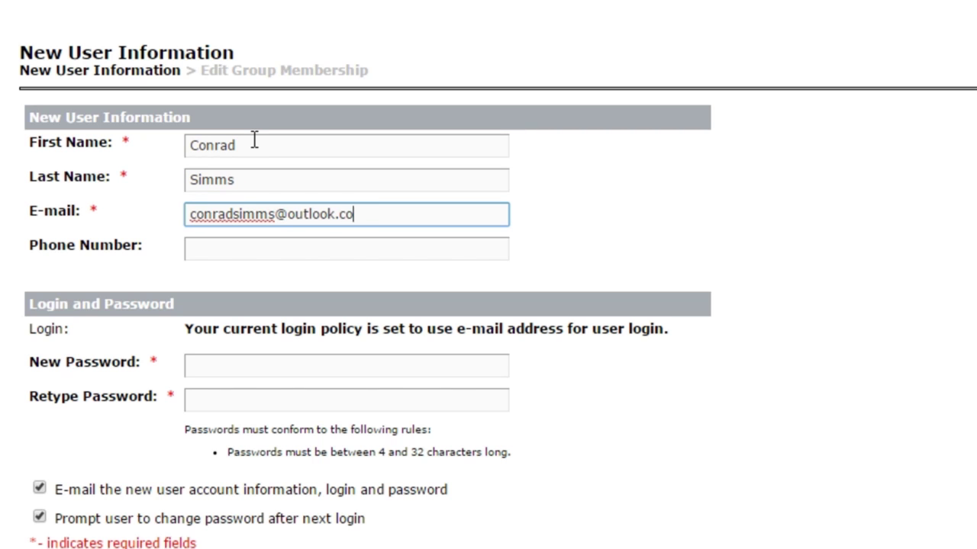
pyautogui.press('Tab')
pyautogui.press('Tab')
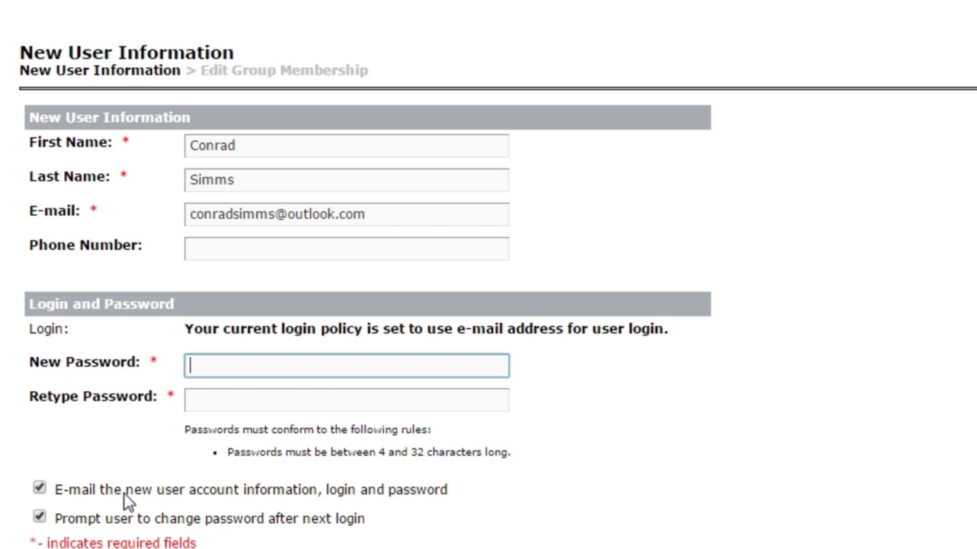
pyautogui.write('********')
pyautogui.press('Tab')
pyautogui.write('********')
pyautogui.moveTo(89, 490); pyautogui.dragTo(200, 492)
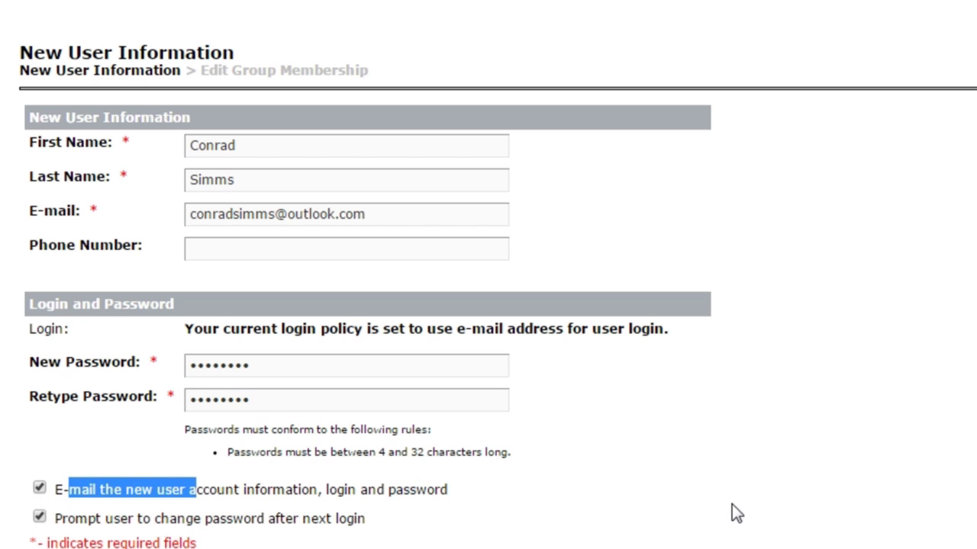
pyautogui.scroll(-3, 731, 505)
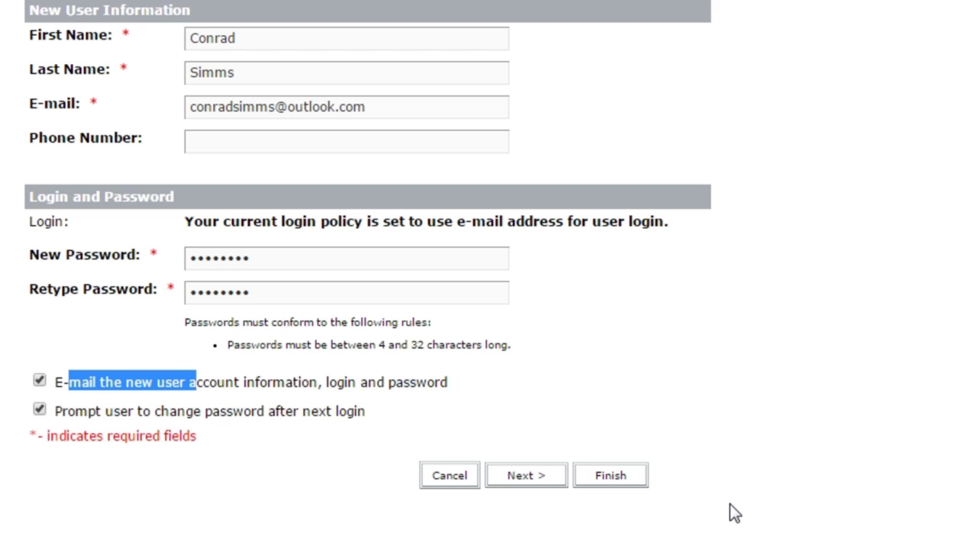
pyautogui.click(730, 513)
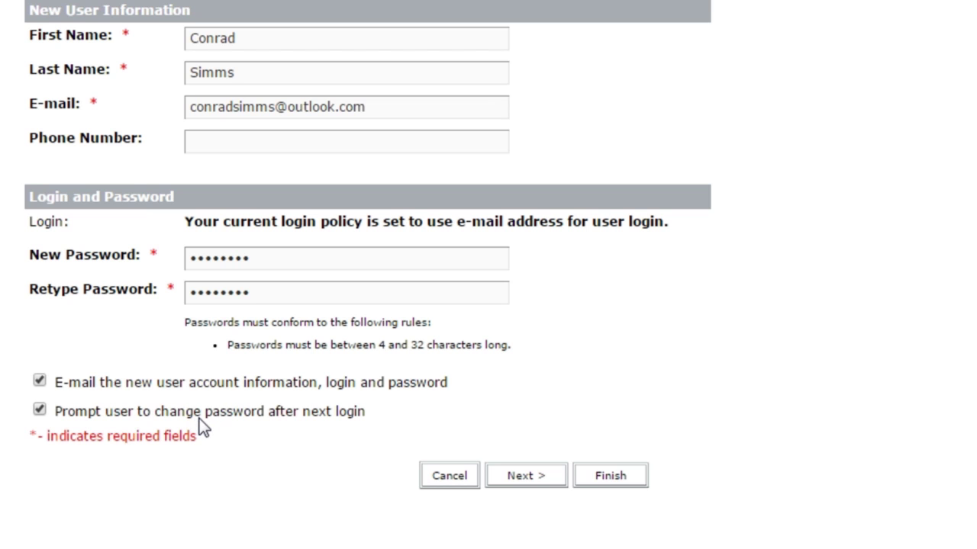
# Finish the New User Information form to create the account and show its User Information page.
pyautogui.click(630, 478)
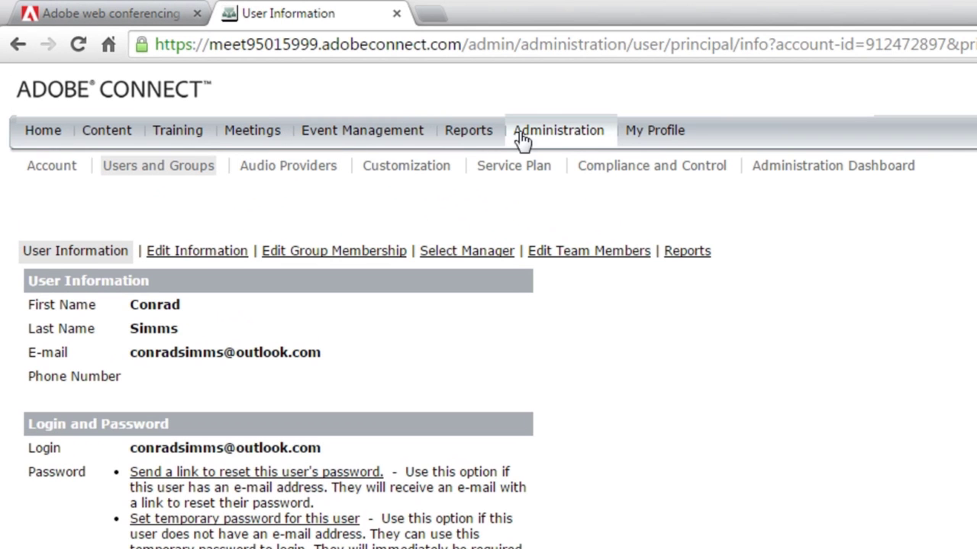
# Set the Arkadin audio provider's status to Enabled and save it.
pyautogui.click(309, 162)
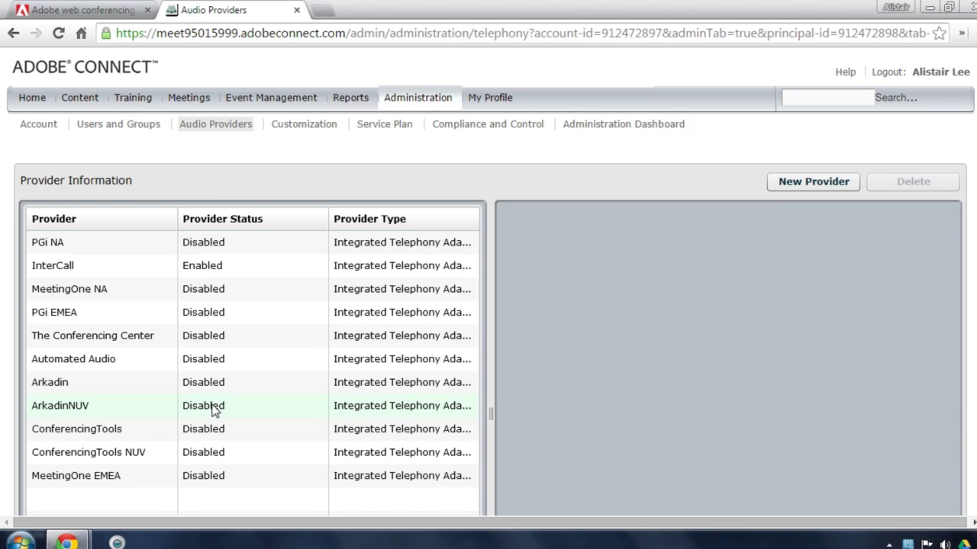
pyautogui.click(273, 382)
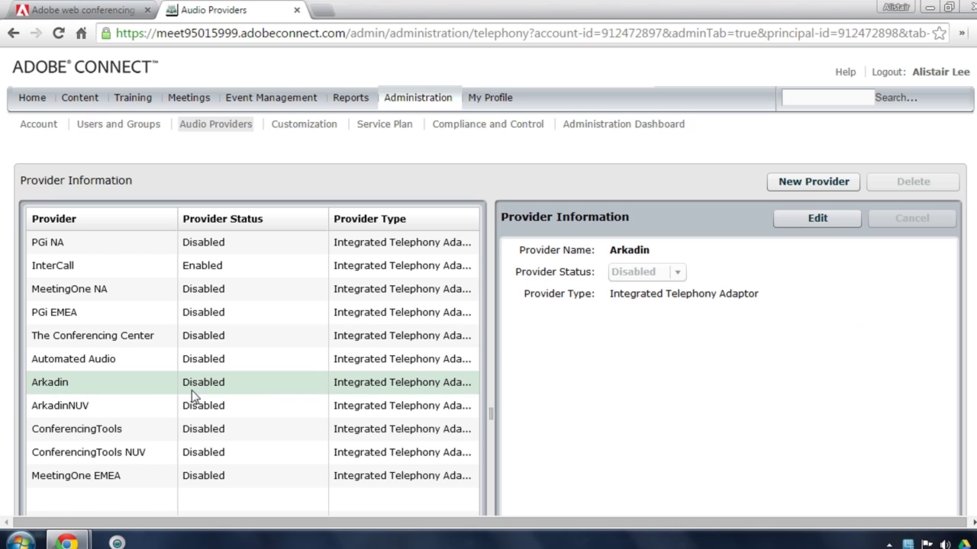
pyautogui.click(815, 219)
pyautogui.click(676, 272)
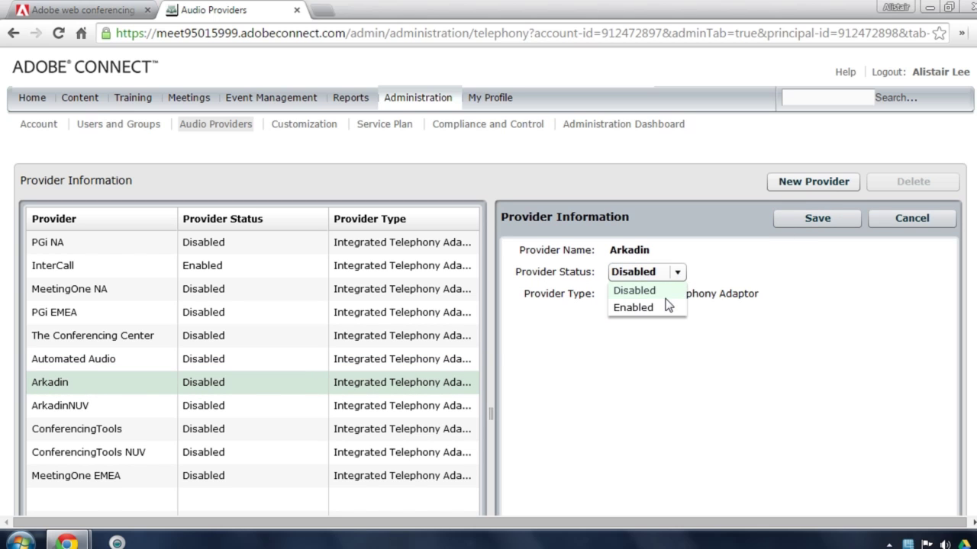
pyautogui.click(669, 309)
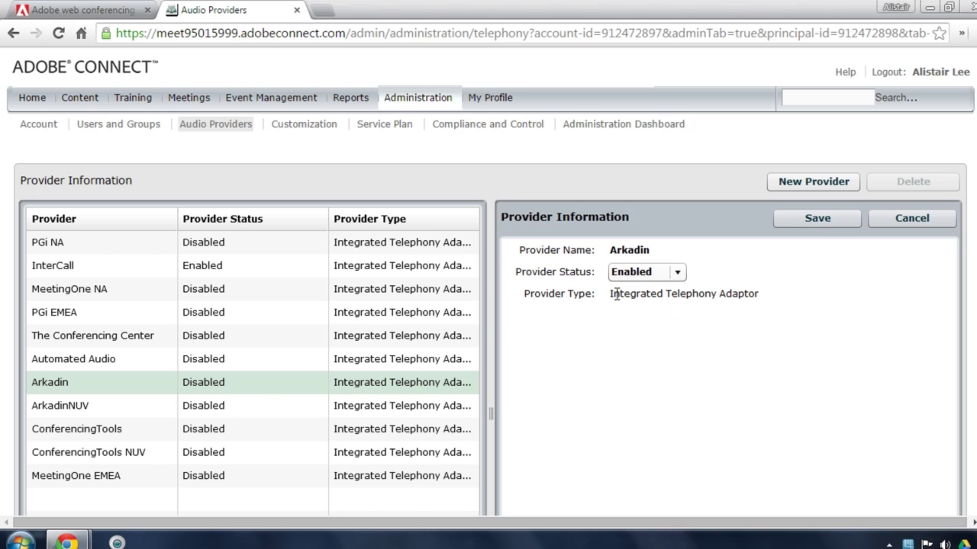
pyautogui.click(818, 219)
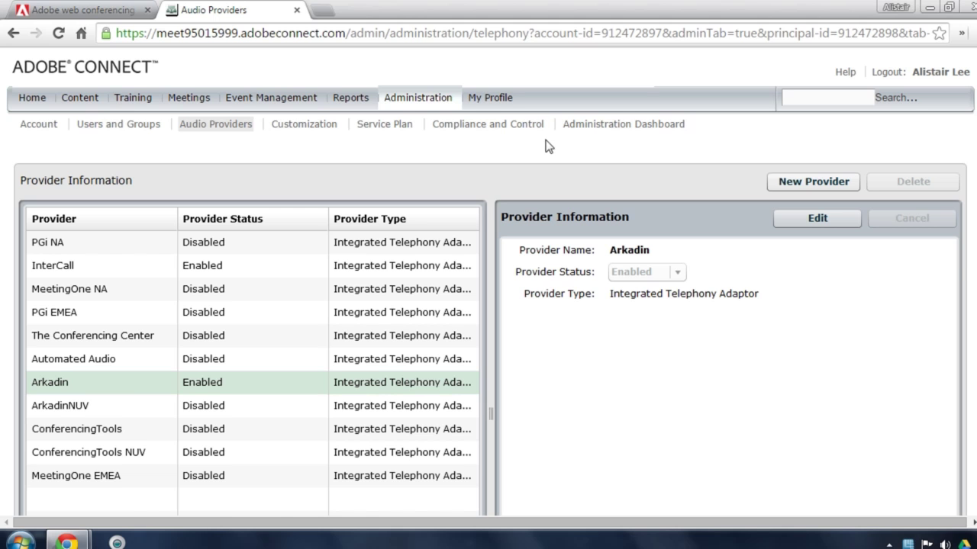
pyautogui.click(805, 181)
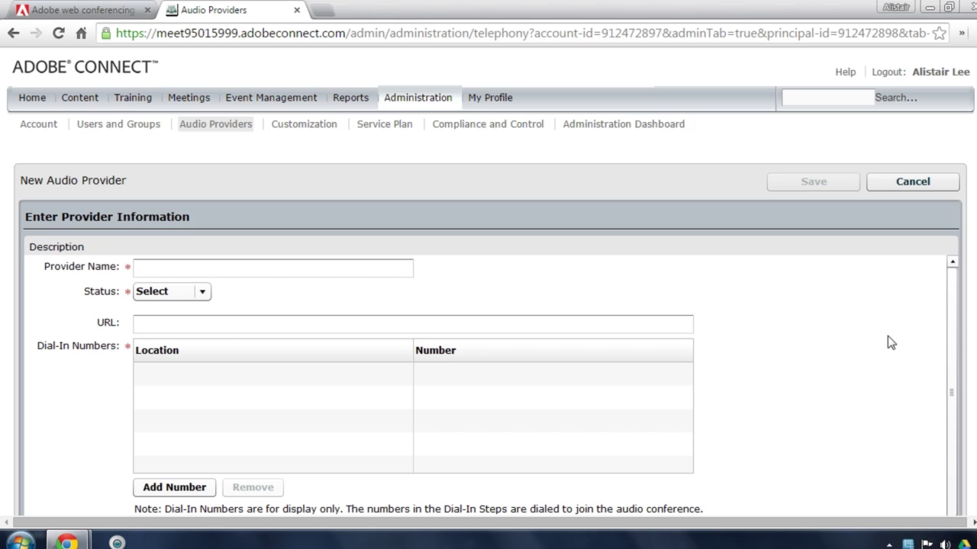
pyautogui.moveTo(976, 296); pyautogui.dragTo(976, 297)
pyautogui.scroll(-2, 488, 282)
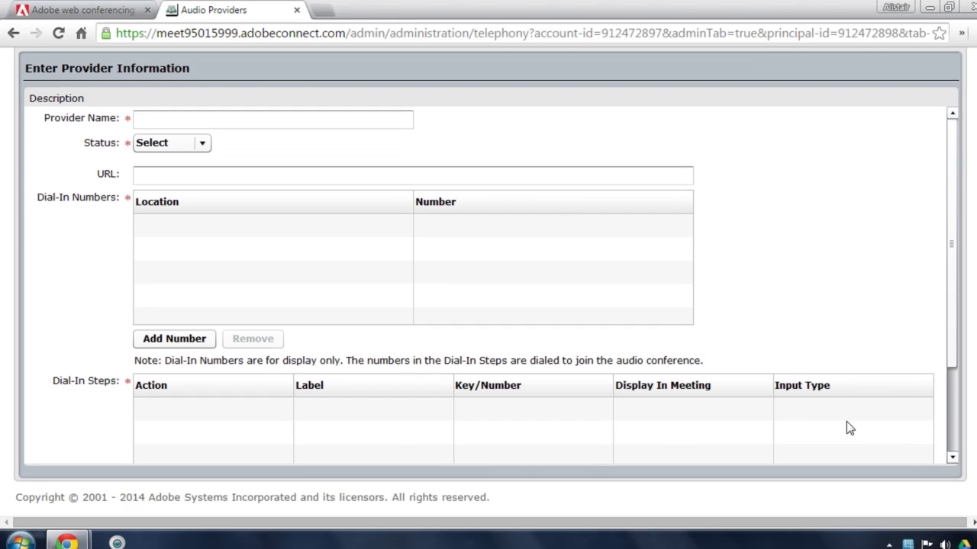
pyautogui.moveTo(960, 364); pyautogui.dragTo(959, 445)
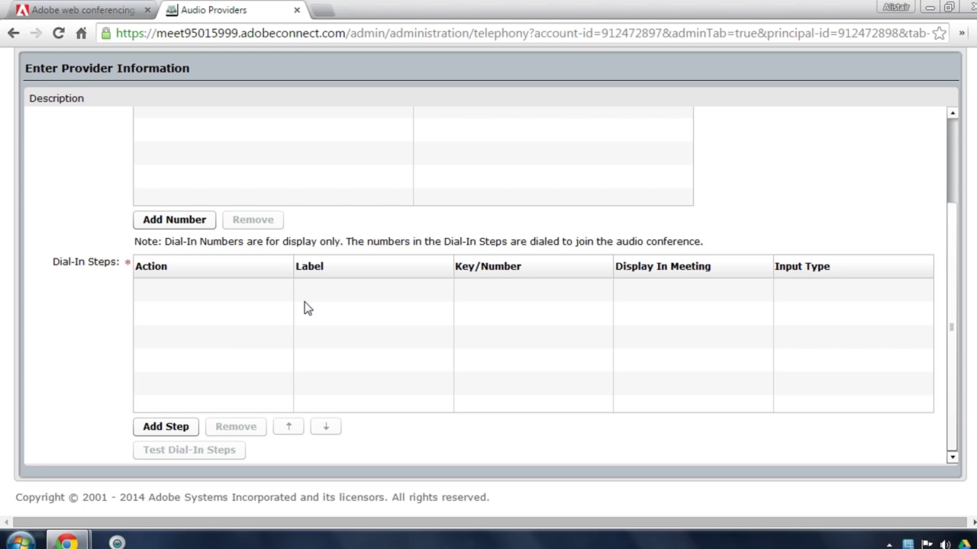
pyautogui.scroll(3, 731, 169)
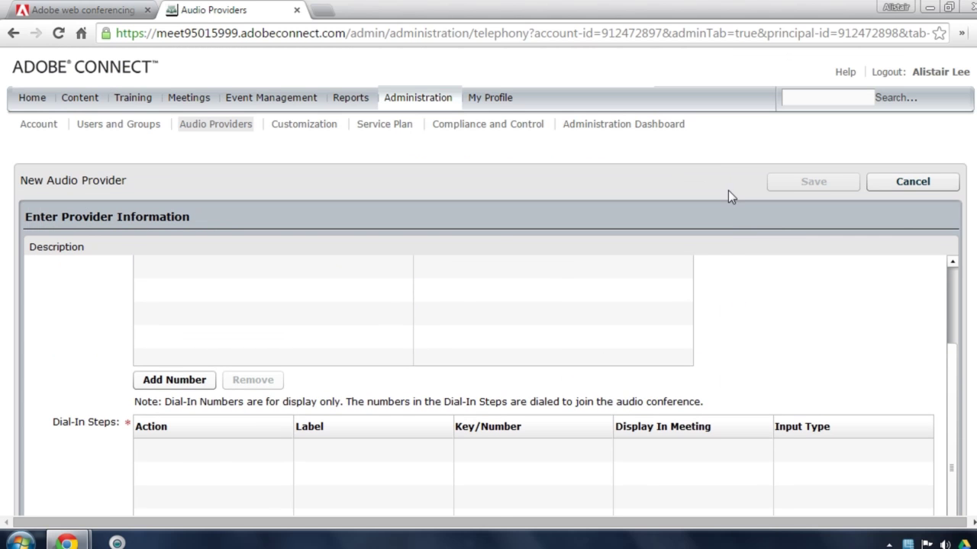
pyautogui.click(880, 183)
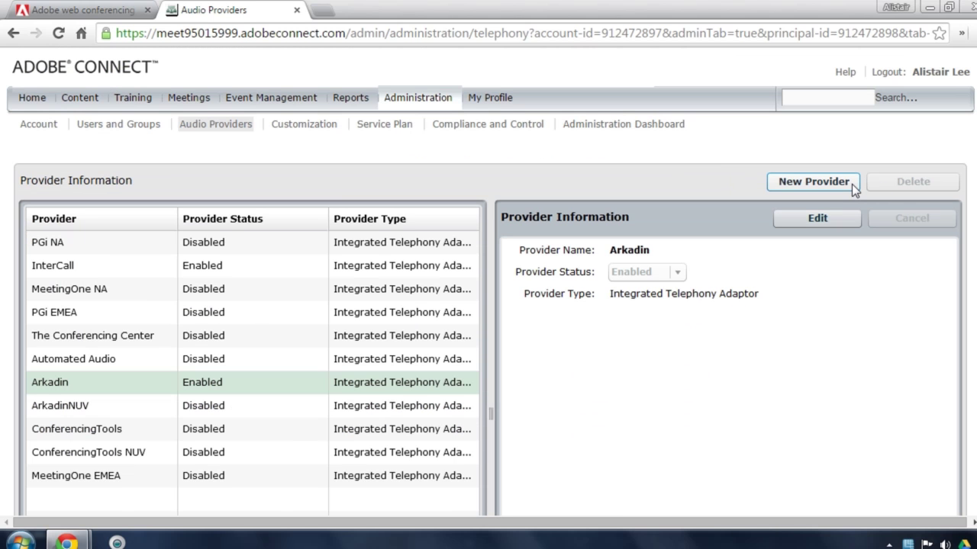
# Create a new audio profile under My Profile > My Audio Profiles with Arkadin as provider.
pyautogui.click(851, 184)
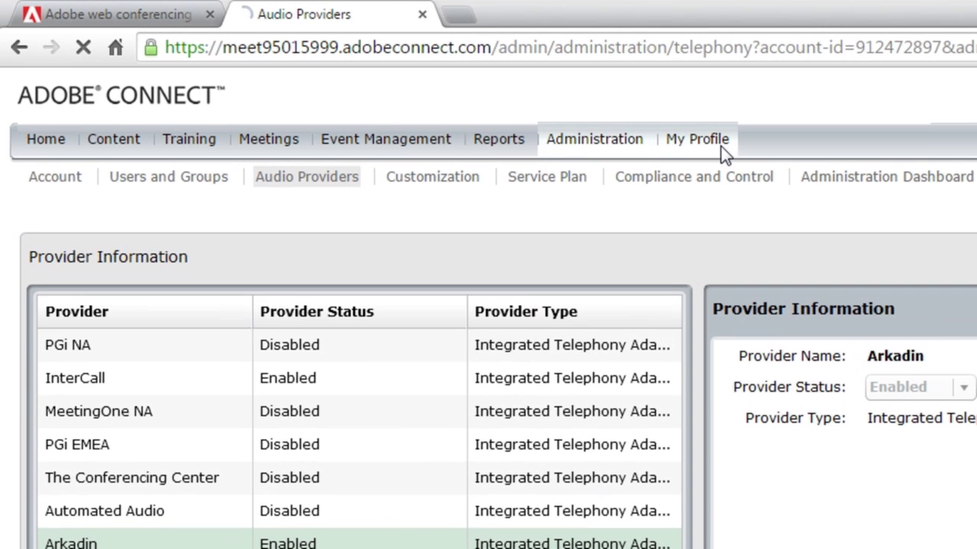
pyautogui.click(724, 145)
pyautogui.click(475, 213)
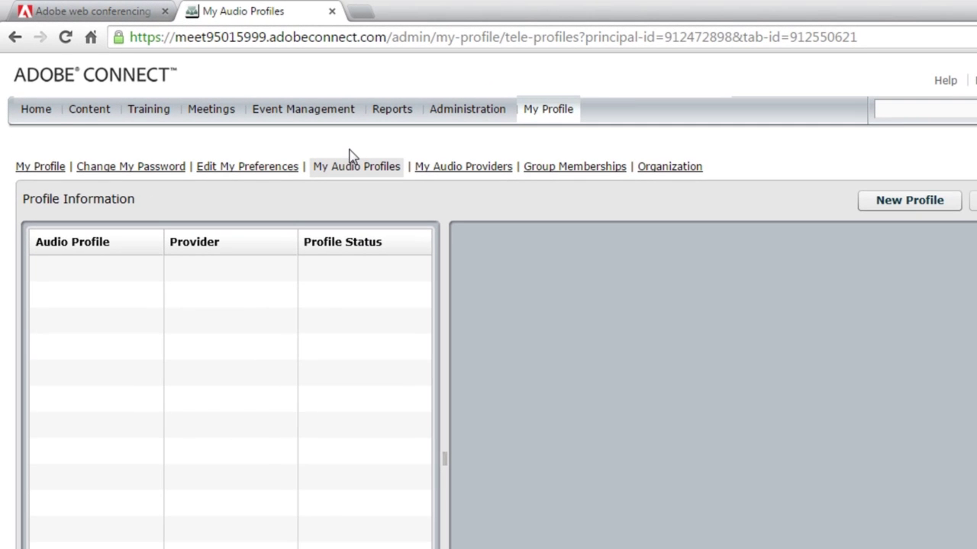
pyautogui.click(906, 202)
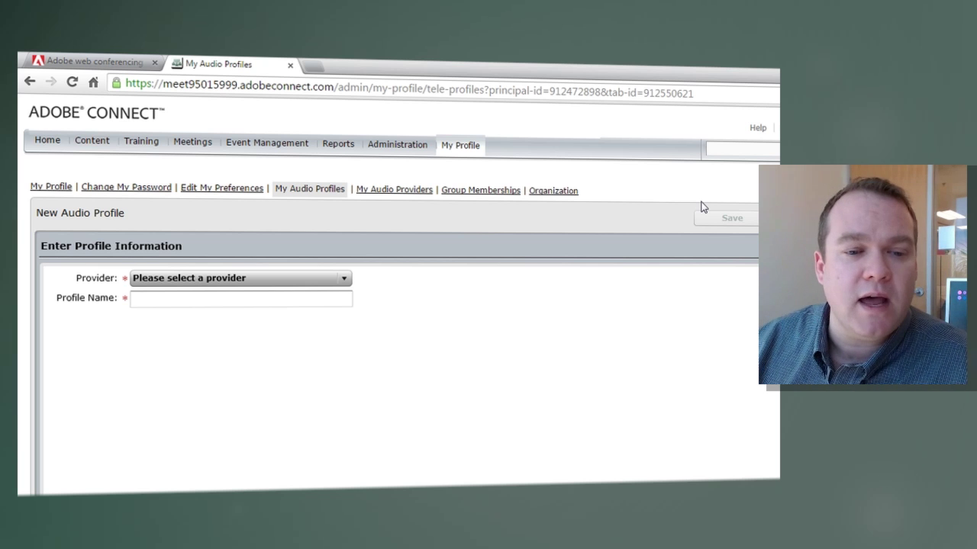
pyautogui.click(320, 279)
pyautogui.click(297, 295)
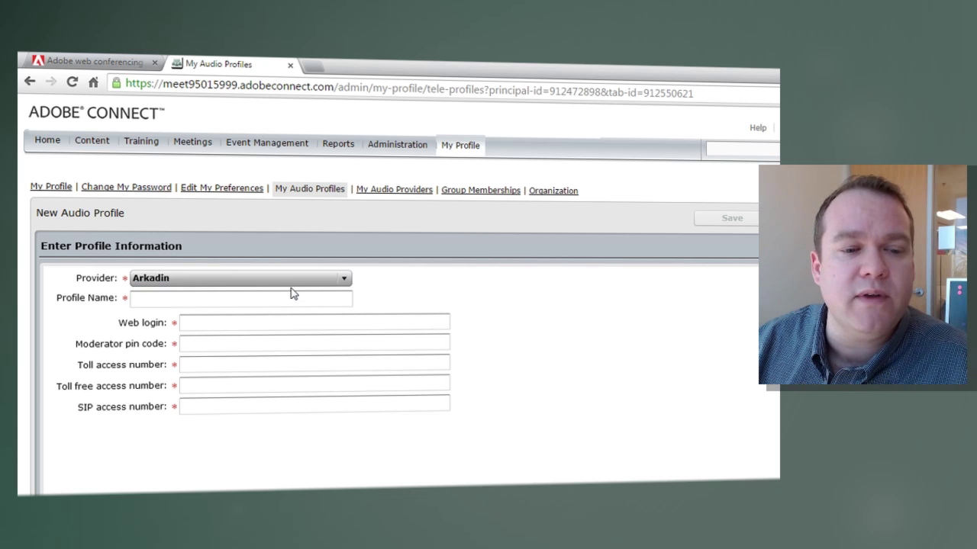